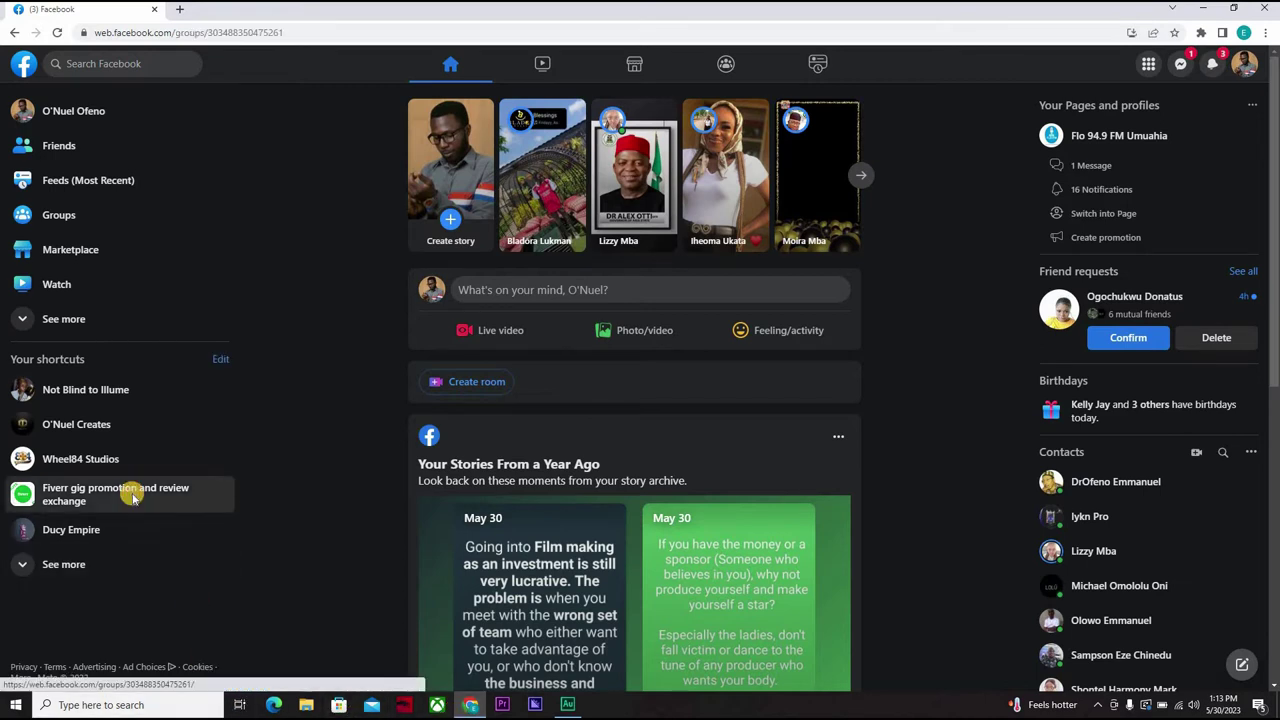
# Open the Fiverr gig promotion and review exchange group and look through its discussion posts.
pyautogui.click(133, 496)
pyautogui.scroll(-2, 132, 493)
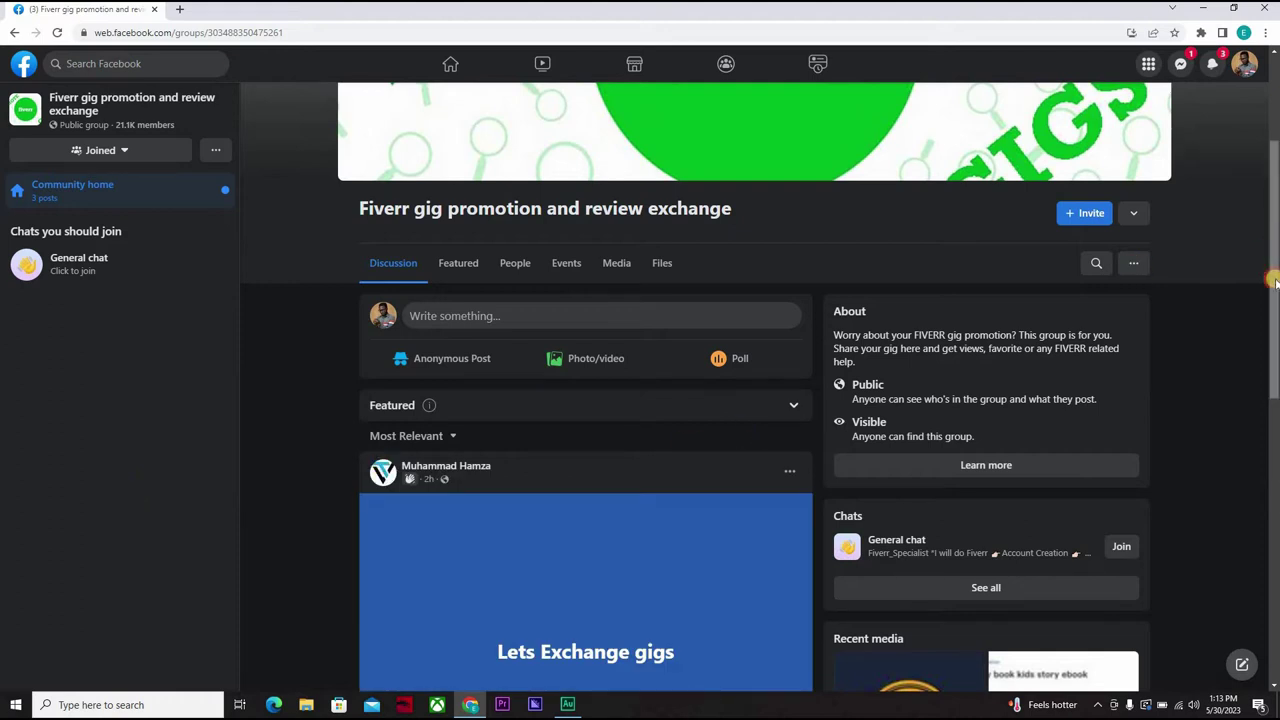
pyautogui.click(1267, 362)
pyautogui.moveTo(1267, 362)
pyautogui.mouseDown()
pyautogui.moveTo(1243, 632)
pyautogui.moveTo(1266, 523)
pyautogui.moveTo(1270, 280)
pyautogui.moveTo(1230, 614)
pyautogui.moveTo(1273, 400)
pyautogui.moveTo(1249, 500)
pyautogui.mouseUp()
pyautogui.scroll(-10, 1249, 503)
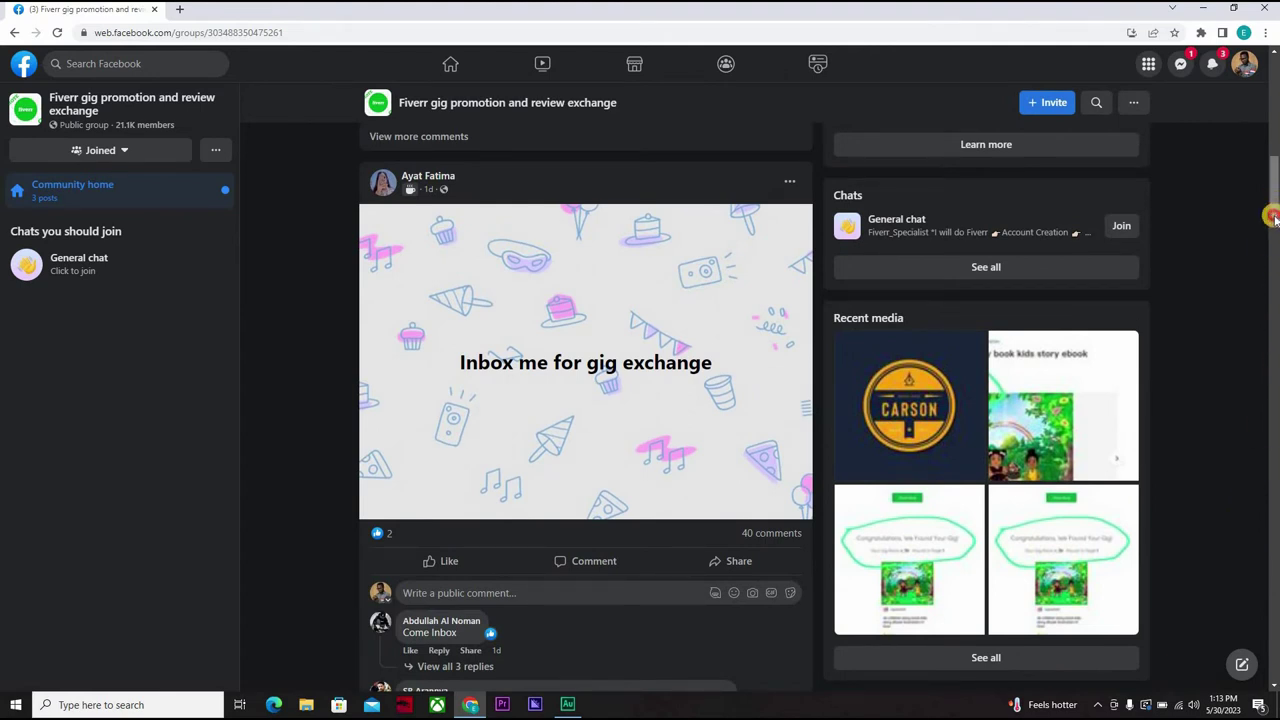
pyautogui.click(1268, 222)
pyautogui.scroll(-2, 1268, 222)
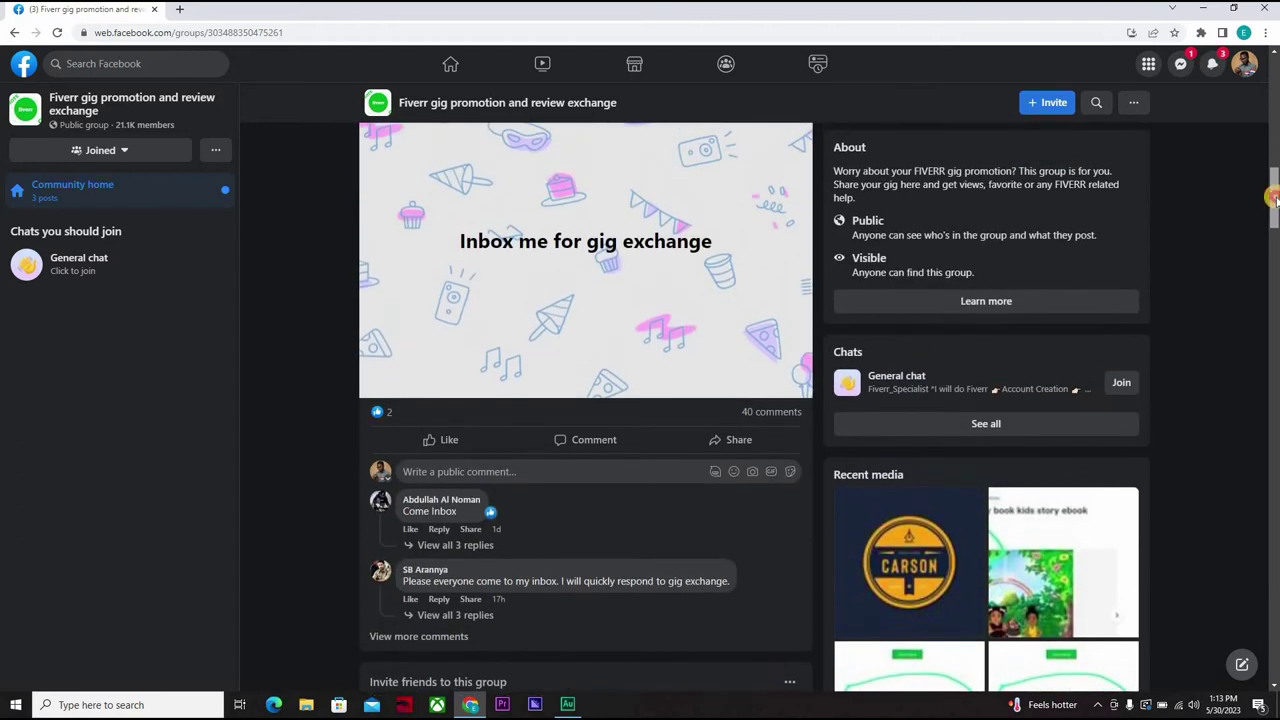
pyautogui.moveTo(1272, 175); pyautogui.dragTo(1271, 137)
pyautogui.scroll(-1, 1270, 135)
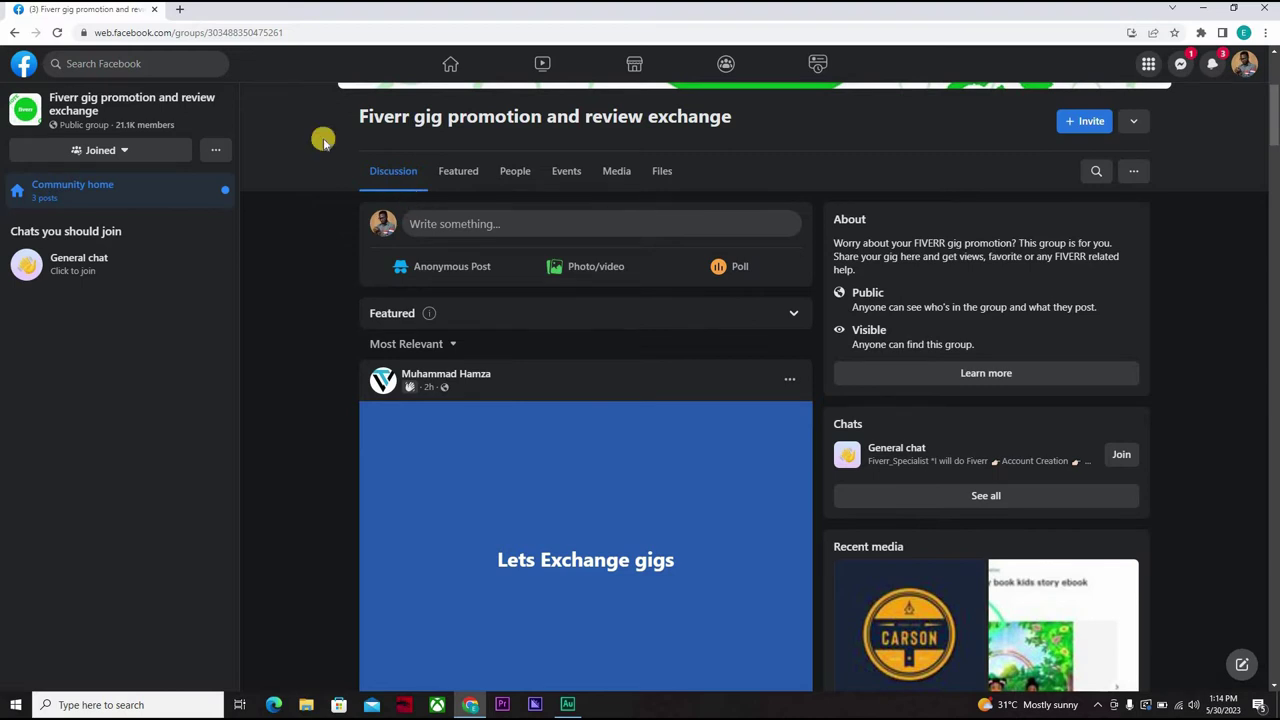
# Search Facebook for "START UP BUSINESS GROUP".
pyautogui.click(114, 64)
pyautogui.write('START')
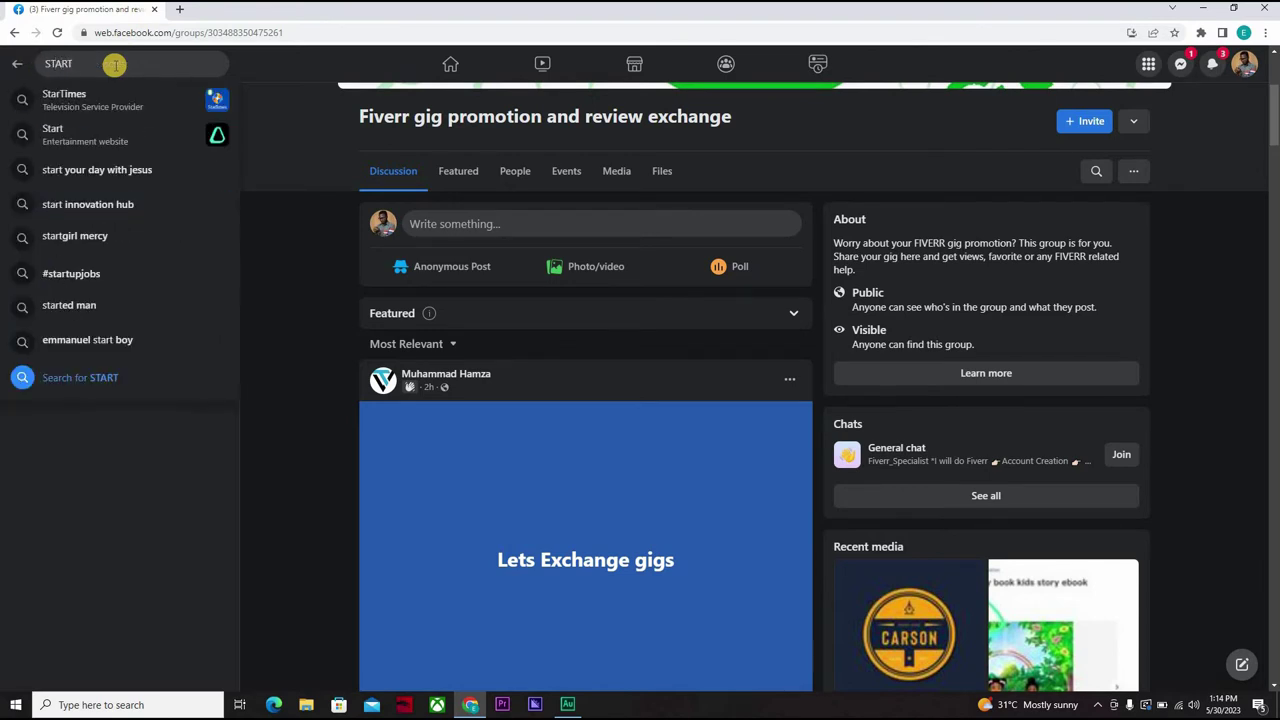
pyautogui.write(' UP')
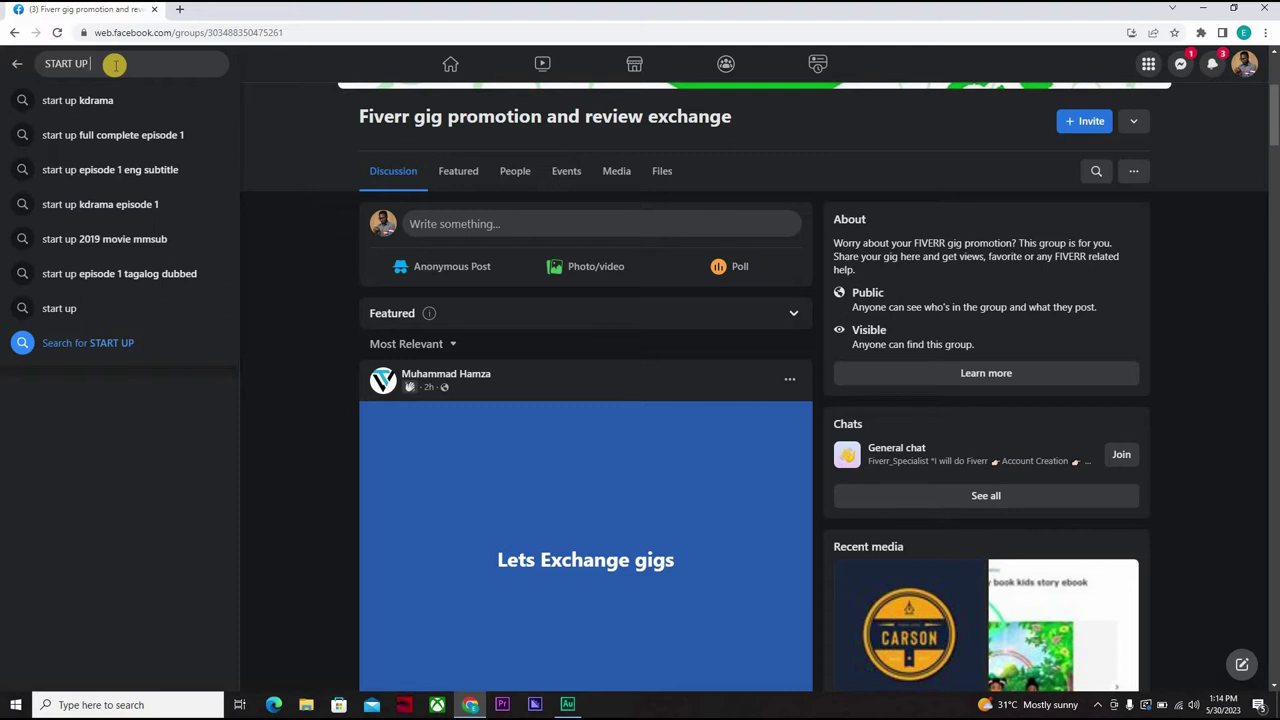
pyautogui.write(' BUSINE')
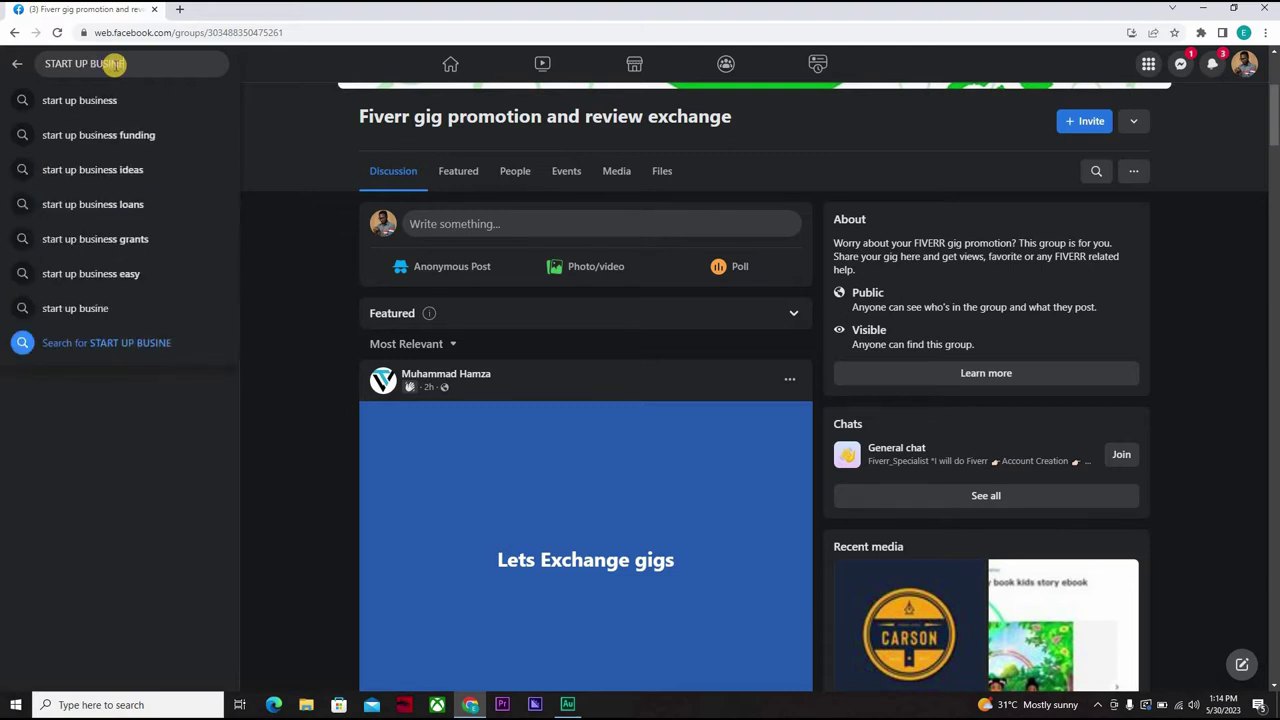
pyautogui.write('SS')
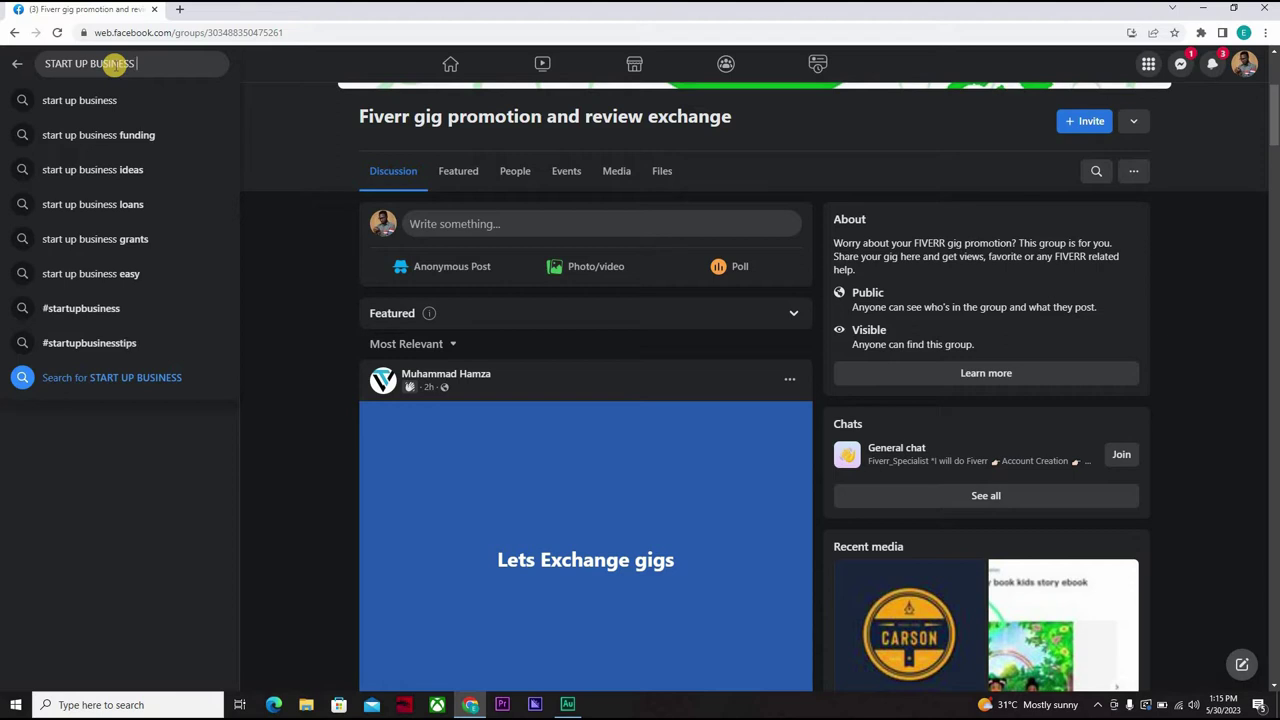
pyautogui.write(' GROUP')
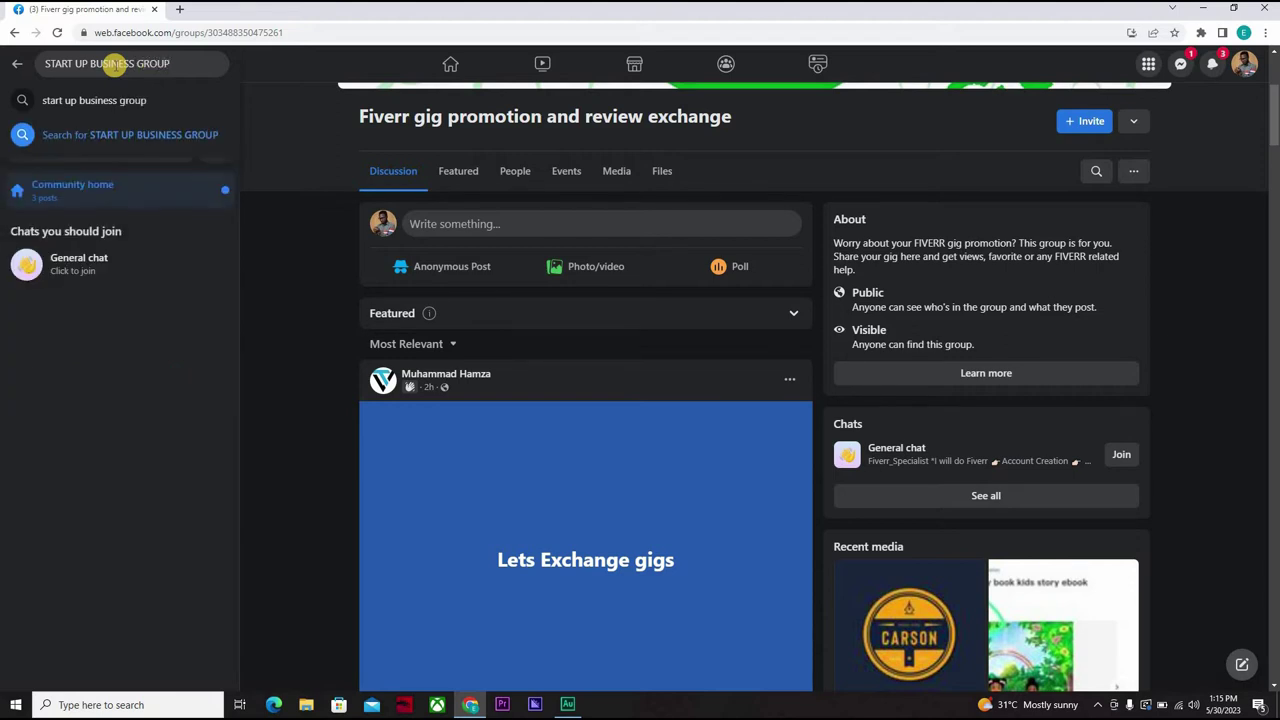
pyautogui.press('Return')
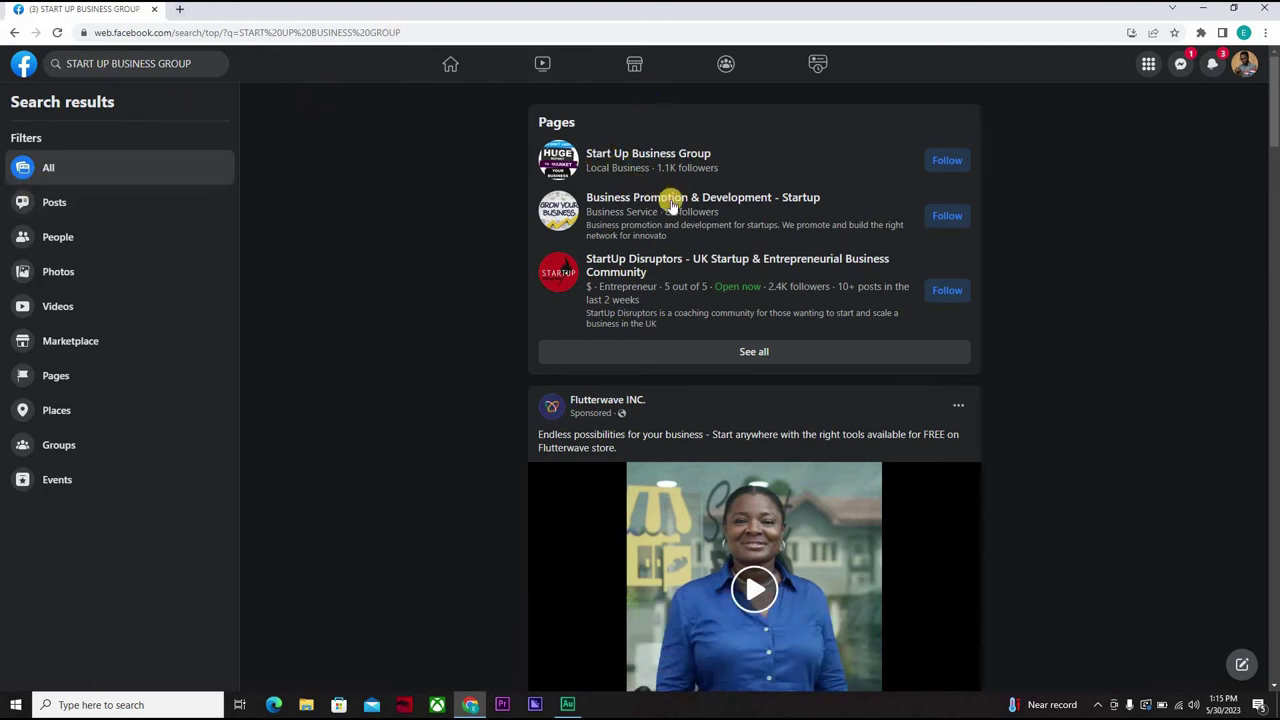
# Follow the Business Promotion & Development - Startup and Start Up Business Group pages, plus Business startup and development from the full page results.
pyautogui.click(945, 218)
pyautogui.click(947, 162)
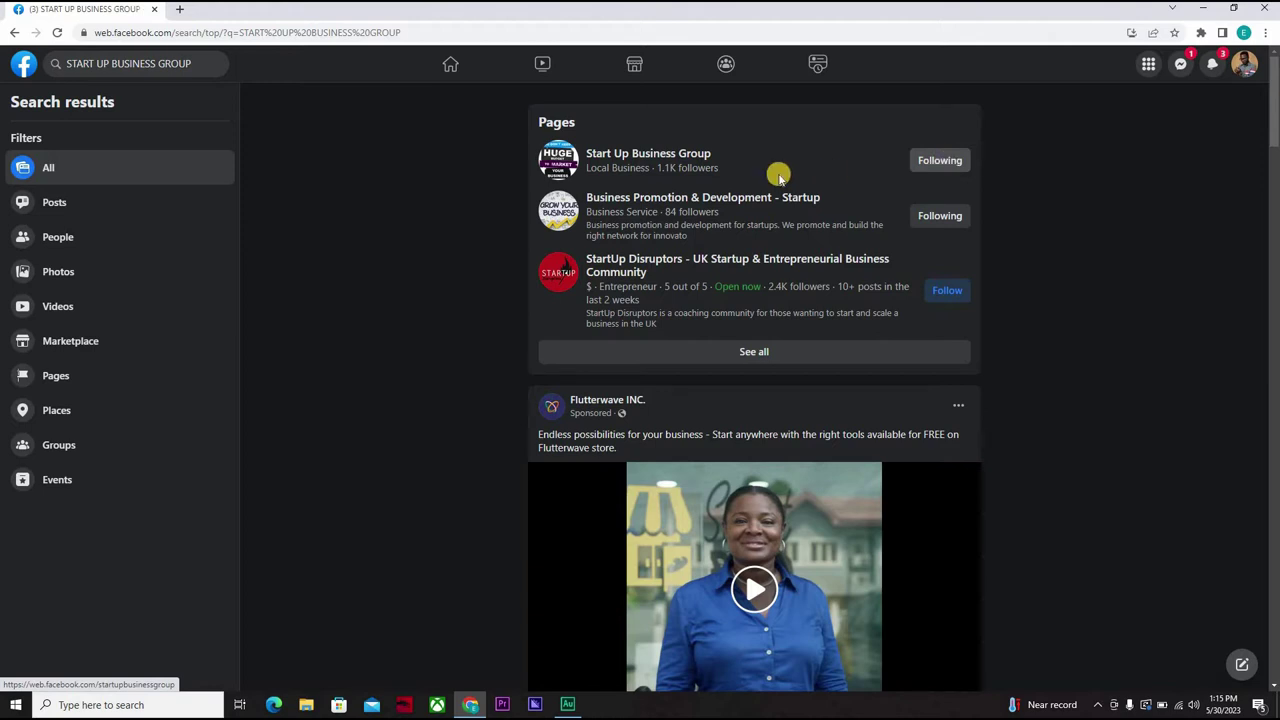
pyautogui.click(735, 352)
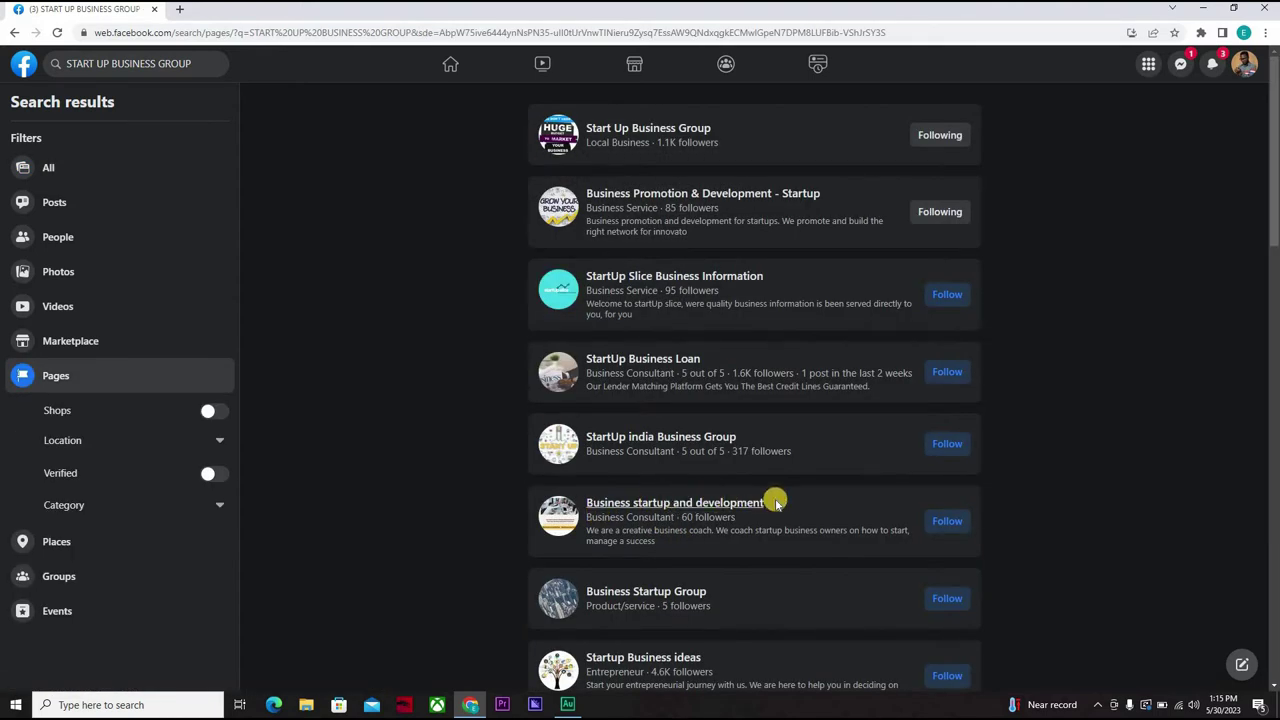
pyautogui.click(947, 521)
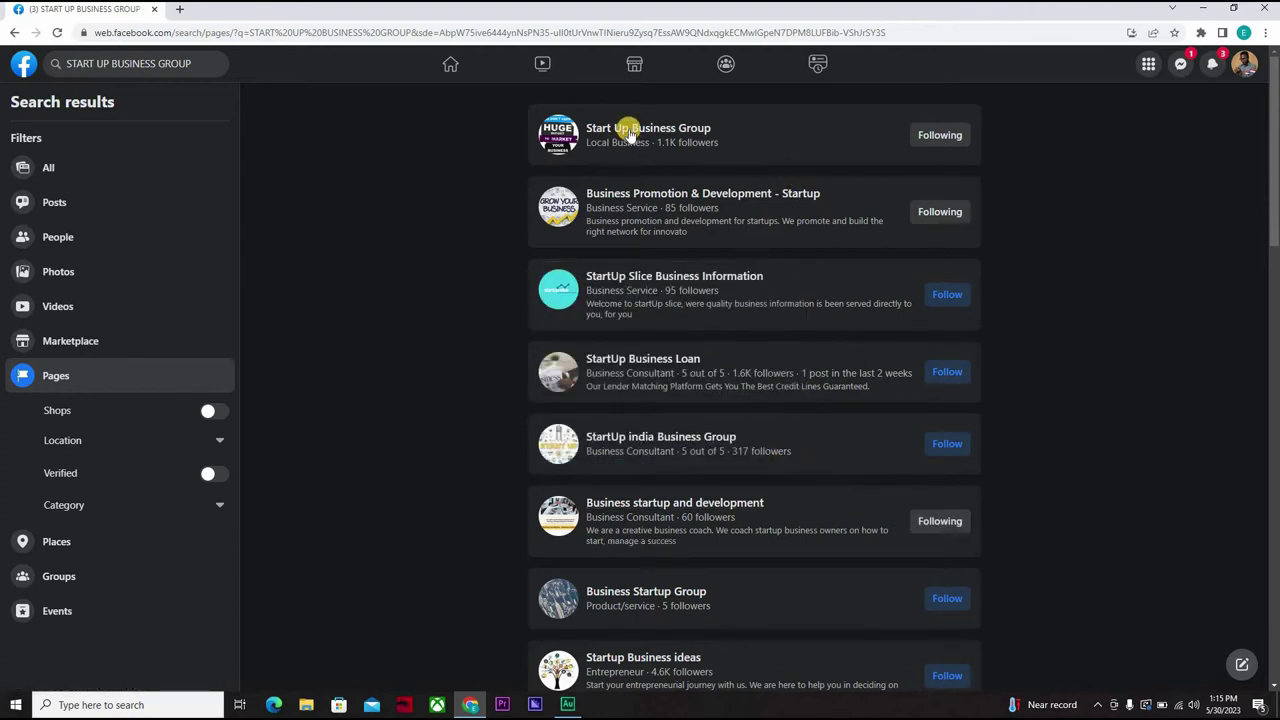
# Filter the search results to groups and join Small business owners/entrepreneurs, agreeing to the group rules and submitting the participation request.
pyautogui.moveTo(628, 133)
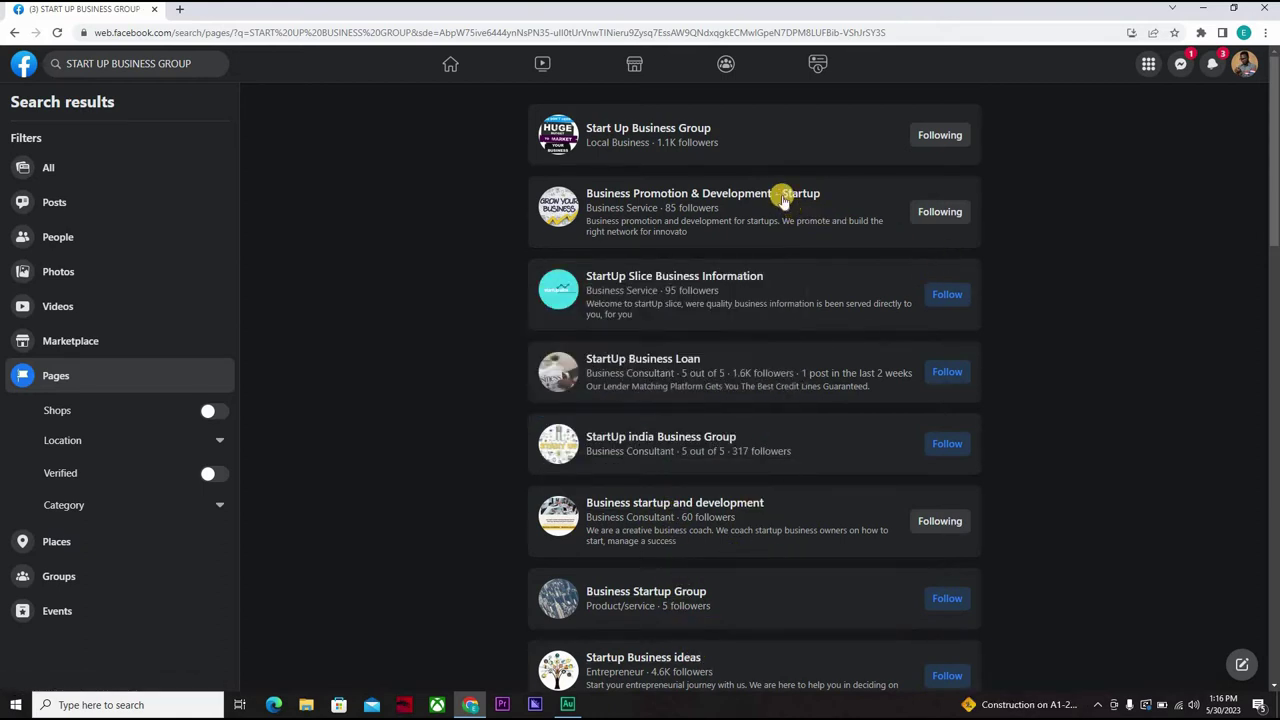
pyautogui.moveTo(783, 199)
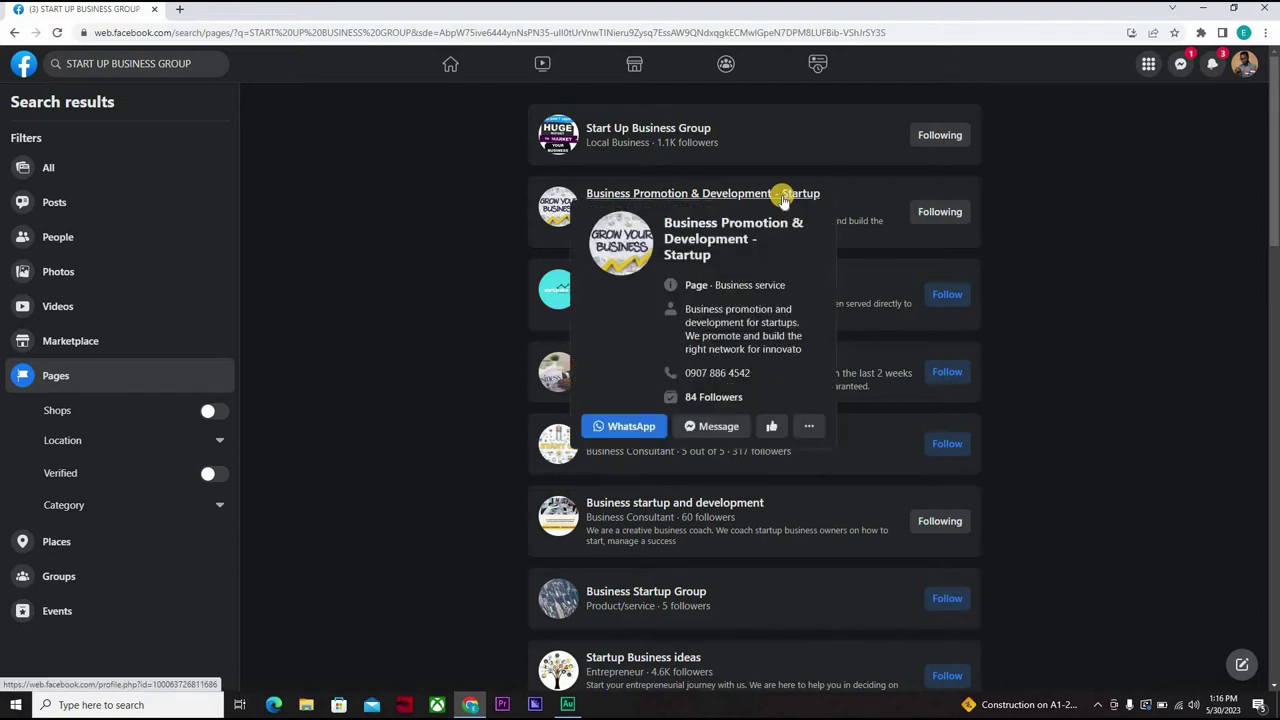
pyautogui.click(60, 576)
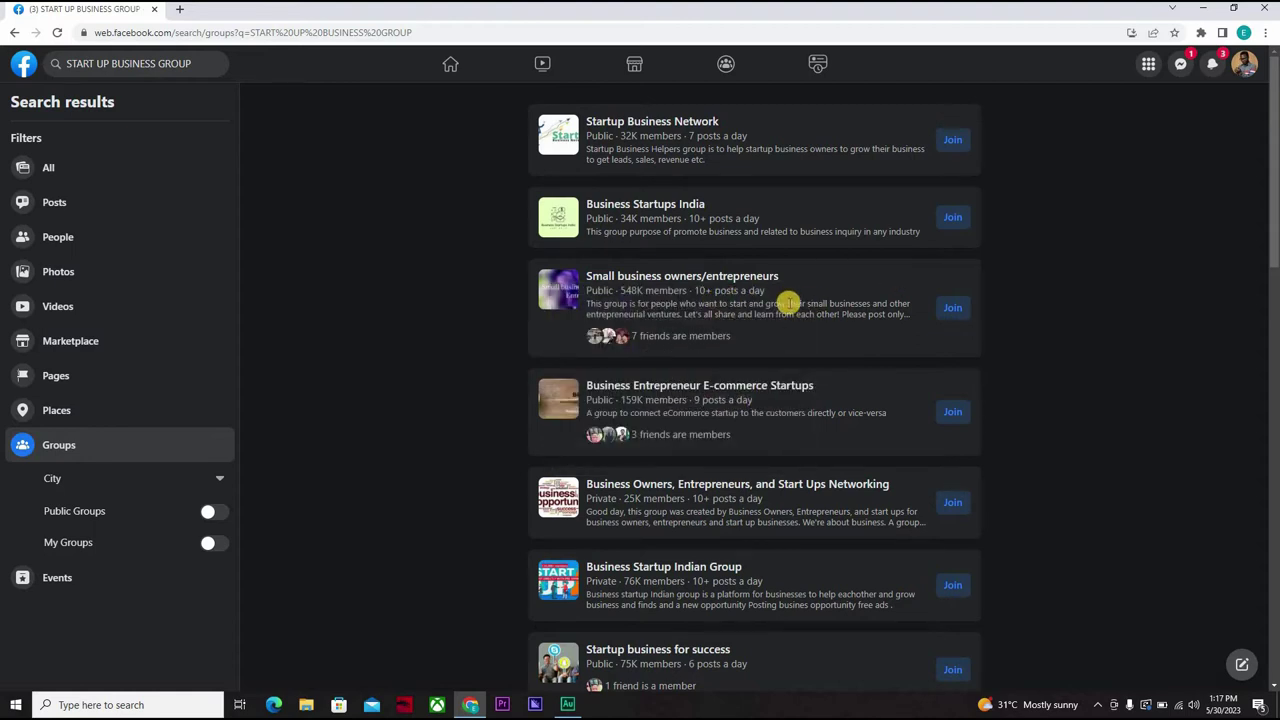
pyautogui.click(953, 310)
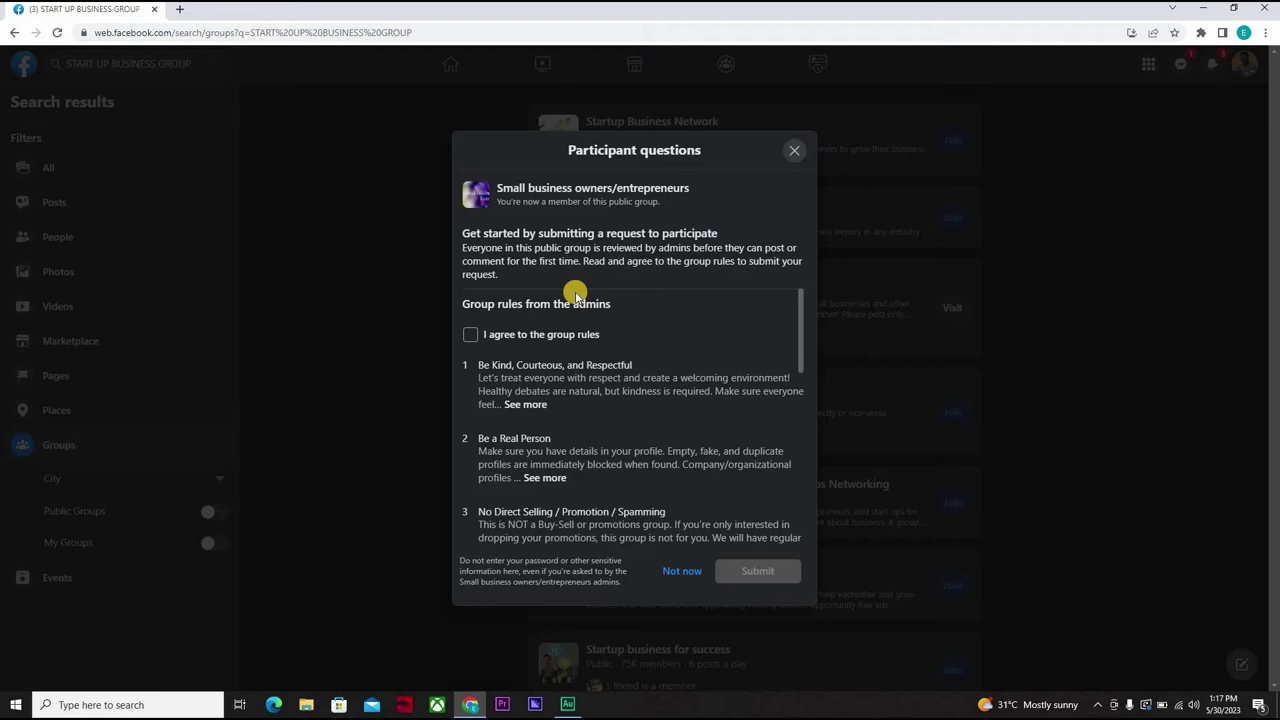
pyautogui.click(474, 336)
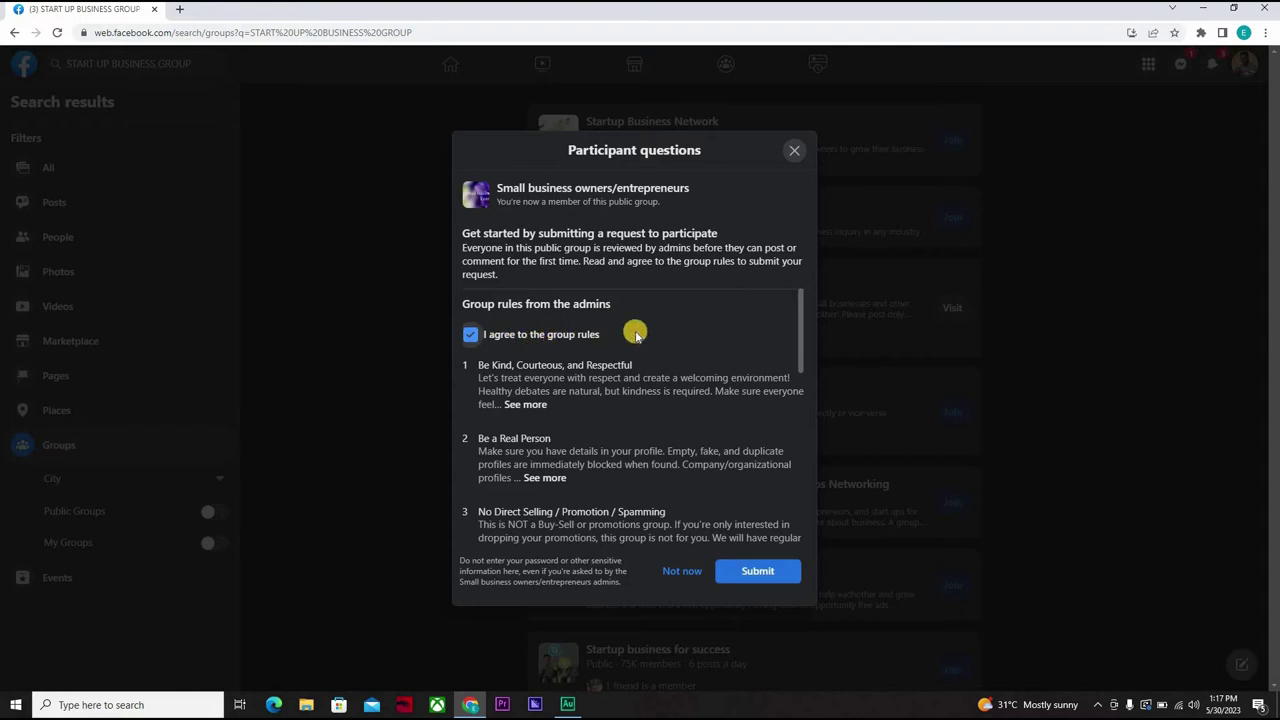
pyautogui.click(761, 576)
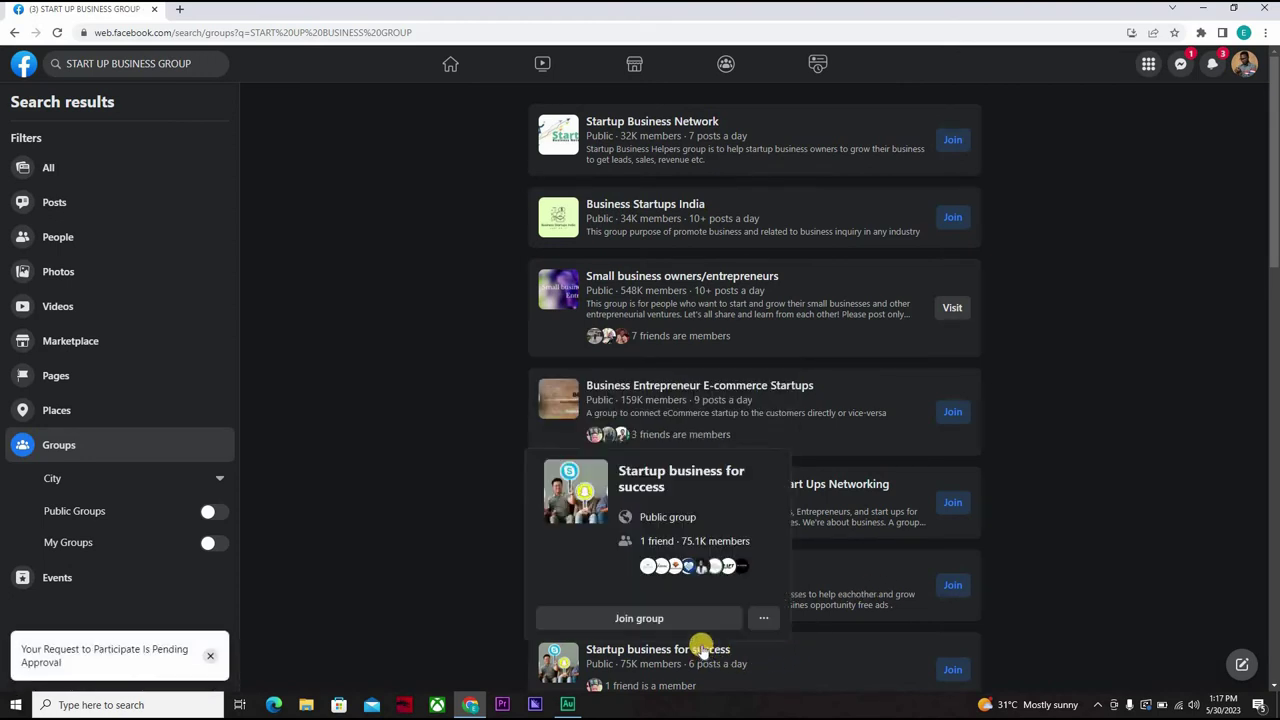
# Join the New Startup Business group from the search results.
pyautogui.moveTo(700, 649)
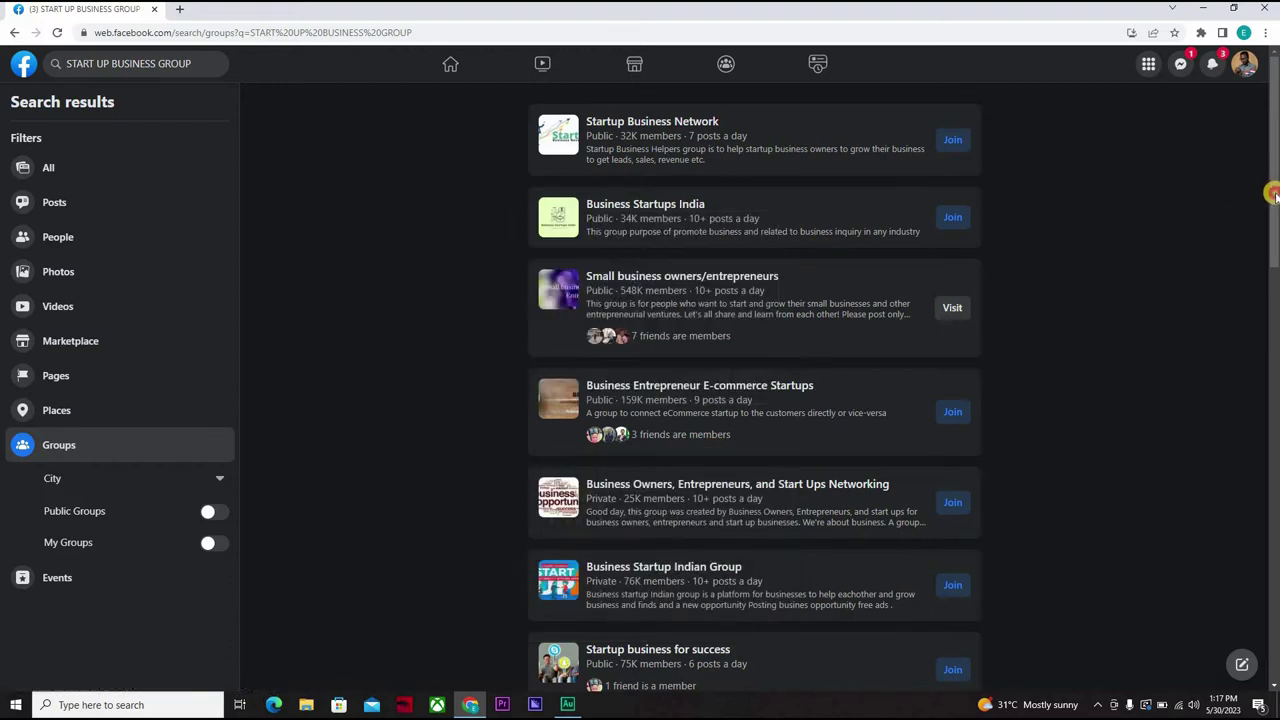
pyautogui.scroll(-4, 1274, 300)
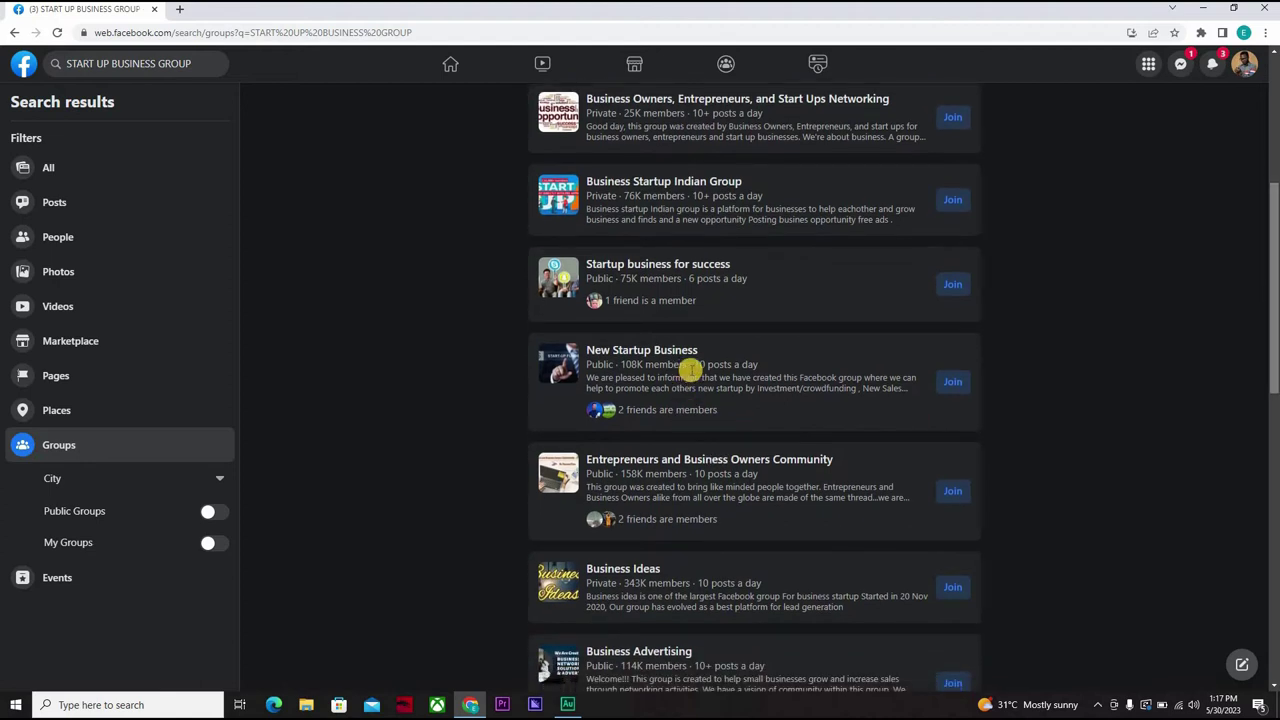
pyautogui.click(955, 381)
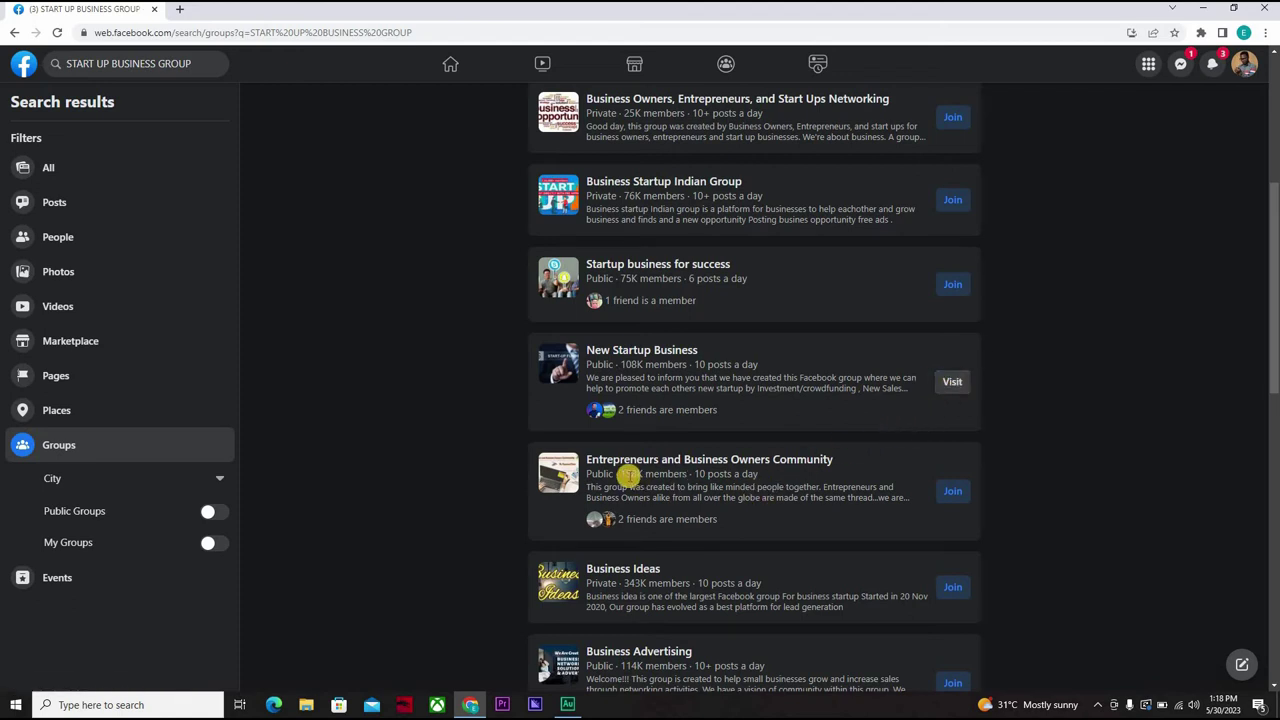
# Join the Entrepreneurs and Business Owners Community group and close its participant questions without answering them.
pyautogui.moveTo(748, 459)
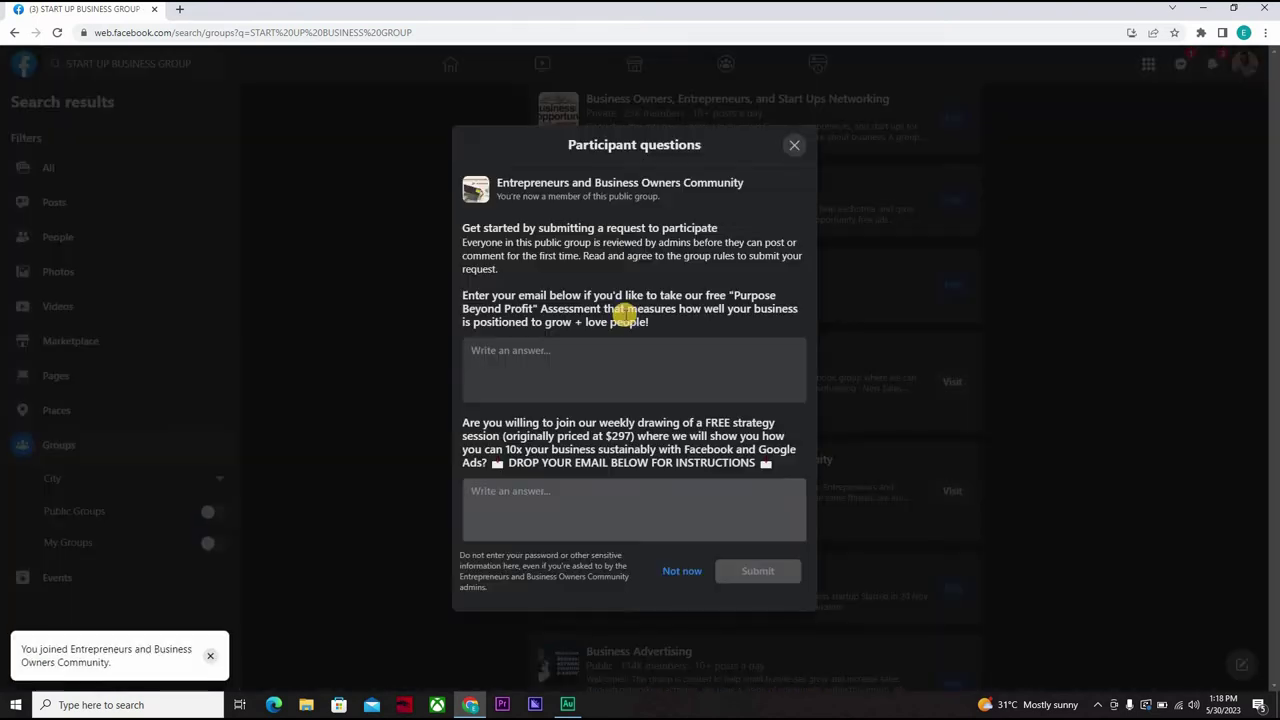
pyautogui.click(552, 350)
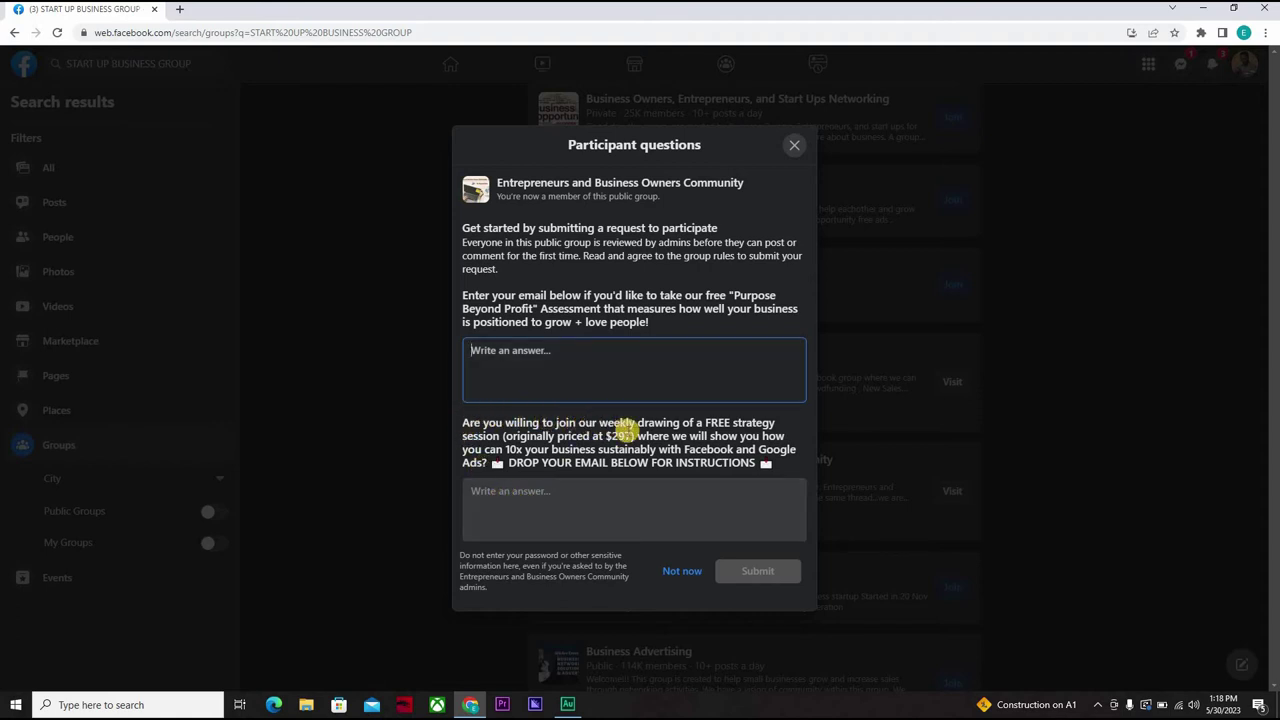
pyautogui.click(792, 145)
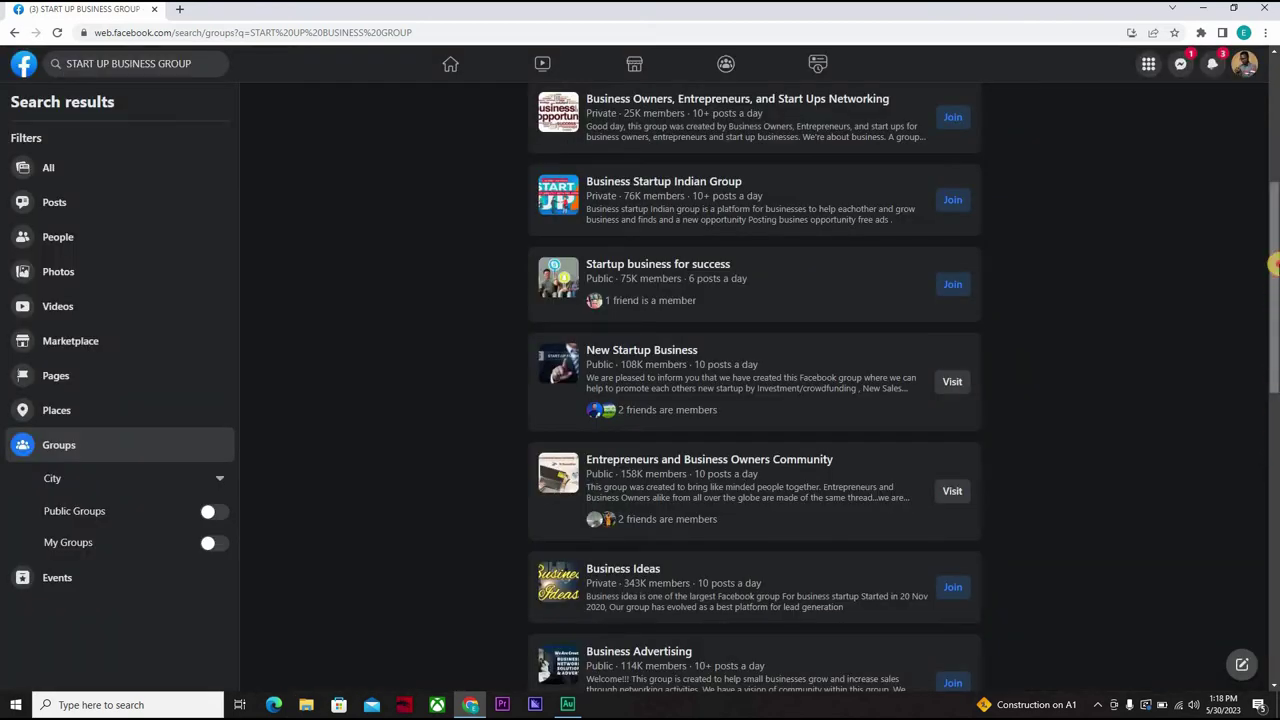
# Open the Small business owners/entrepreneurs group and look through its member posts, comments and additional group options.
pyautogui.moveTo(1273, 252); pyautogui.dragTo(1273, 126)
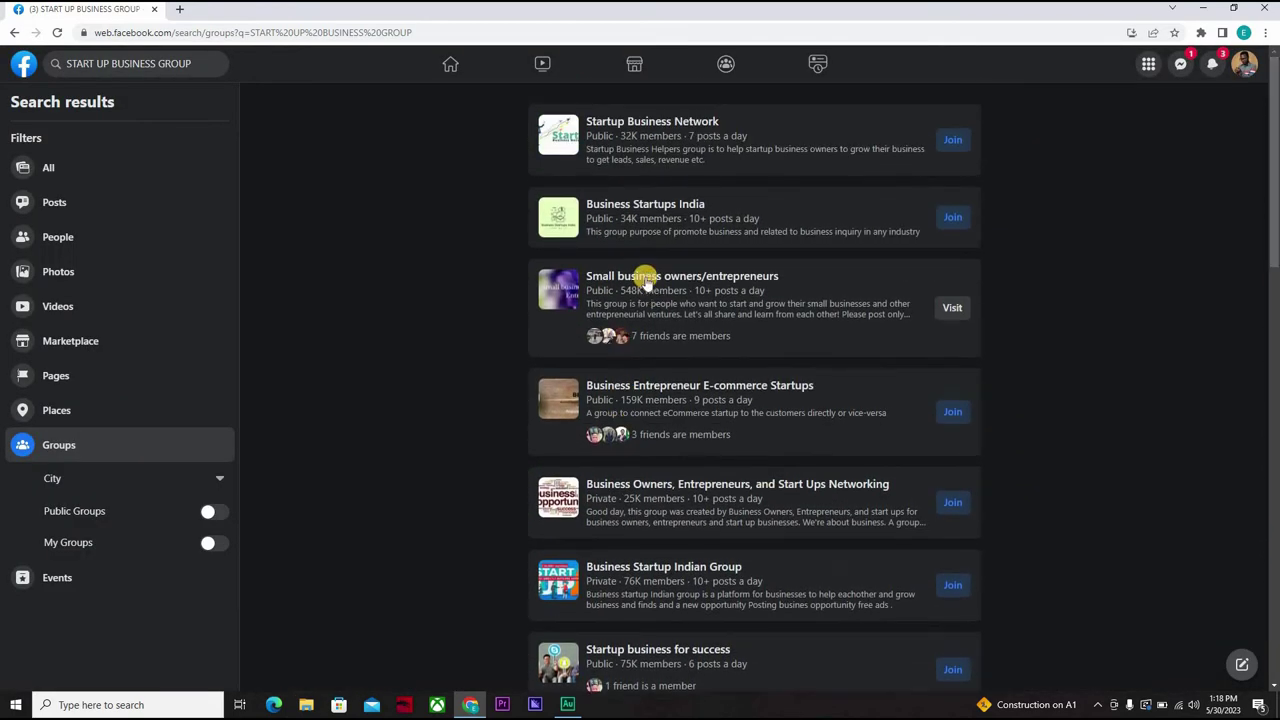
pyautogui.moveTo(647, 283)
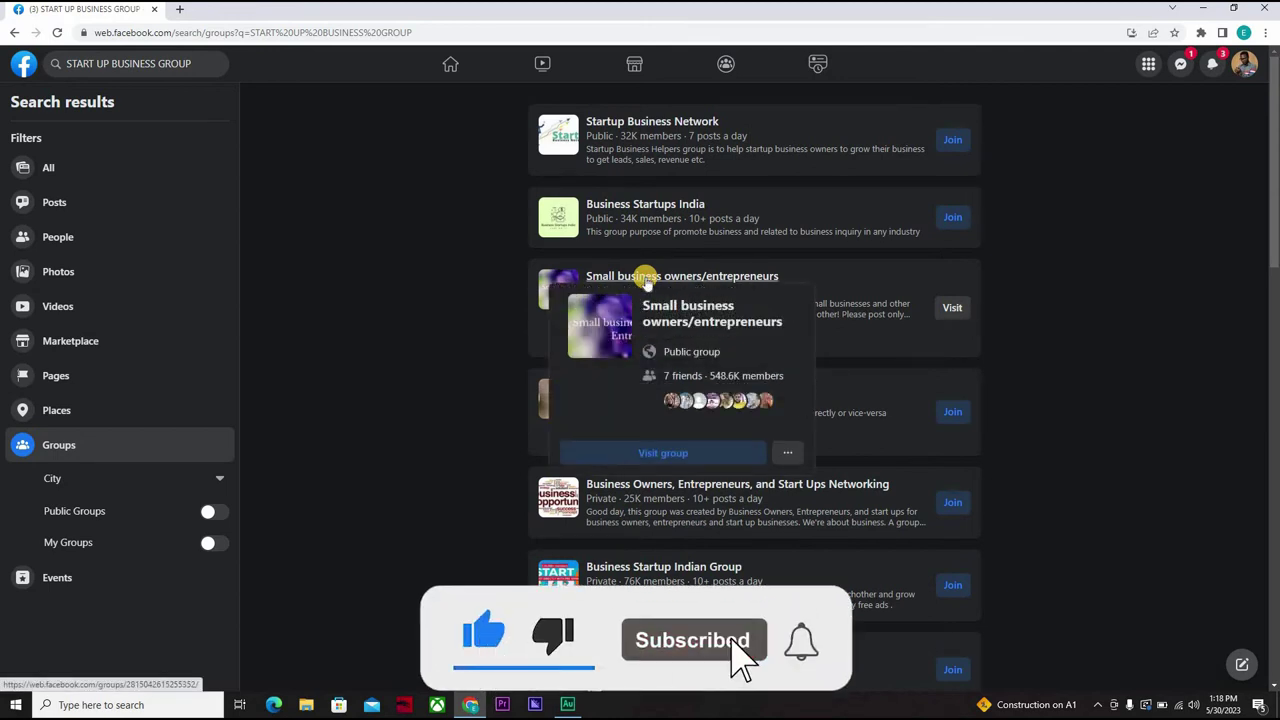
pyautogui.click(647, 283)
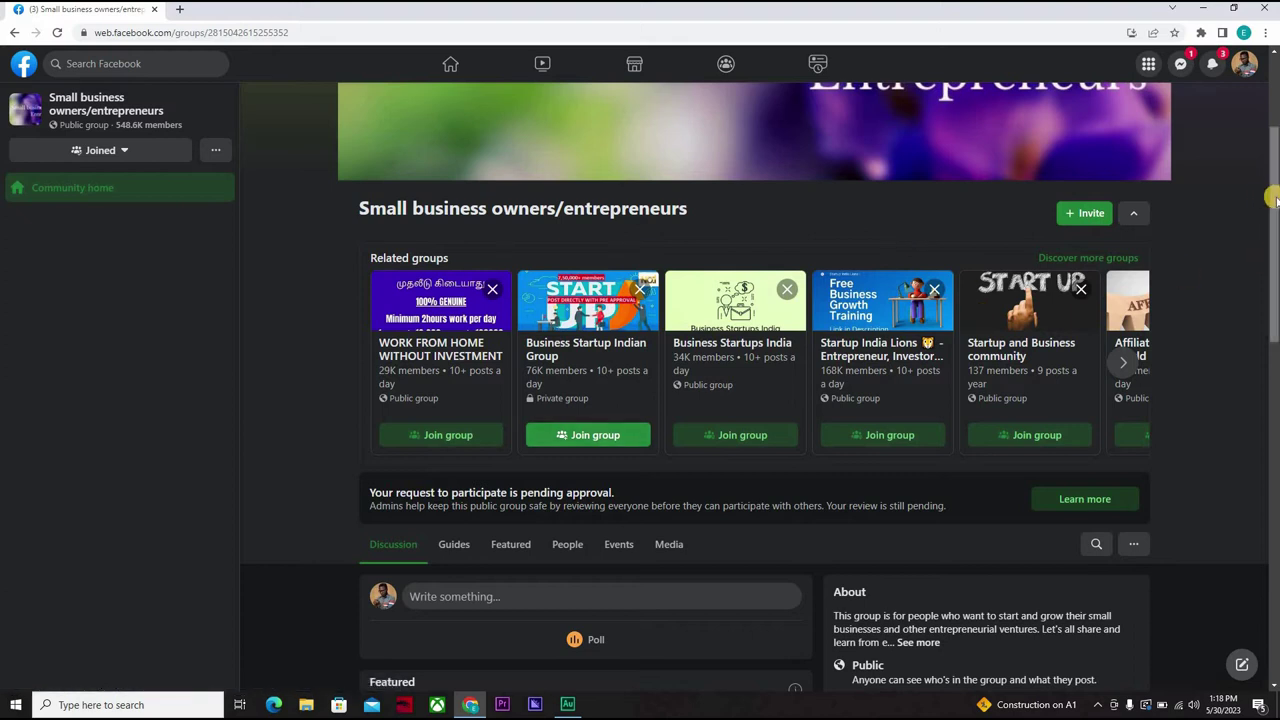
pyautogui.moveTo(1268, 246); pyautogui.dragTo(1255, 388)
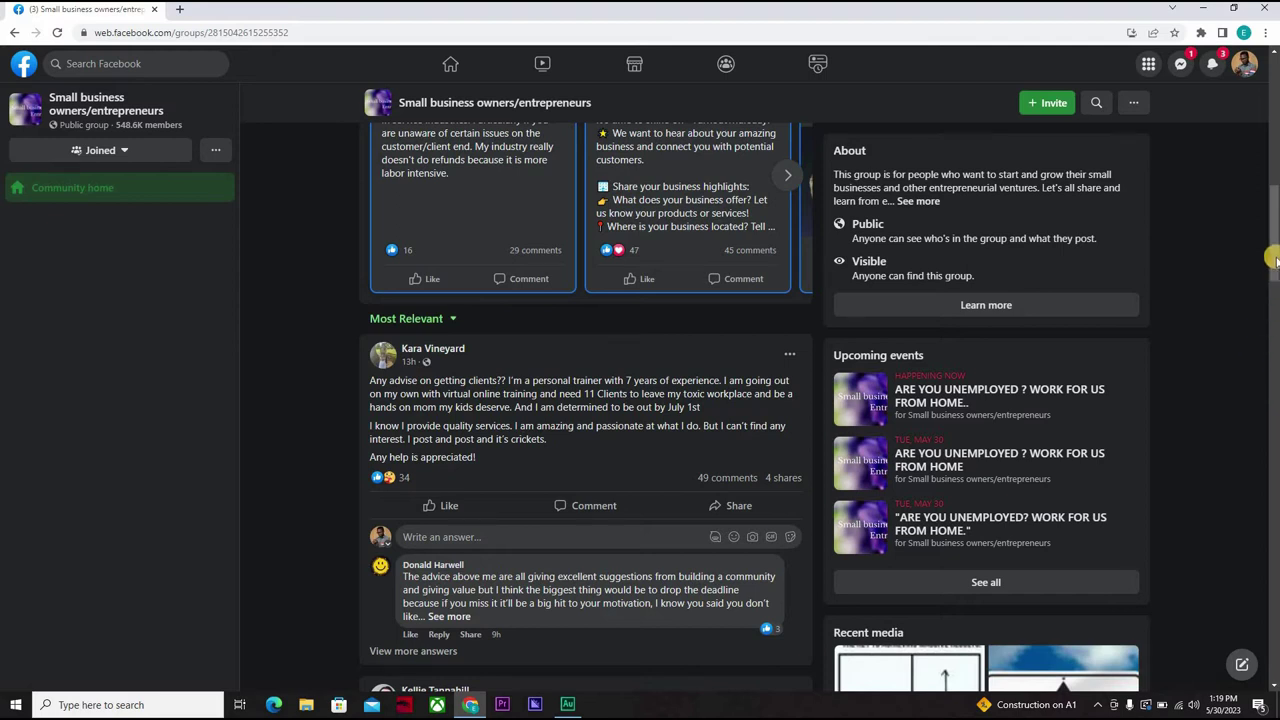
pyautogui.moveTo(1274, 283); pyautogui.dragTo(1274, 308)
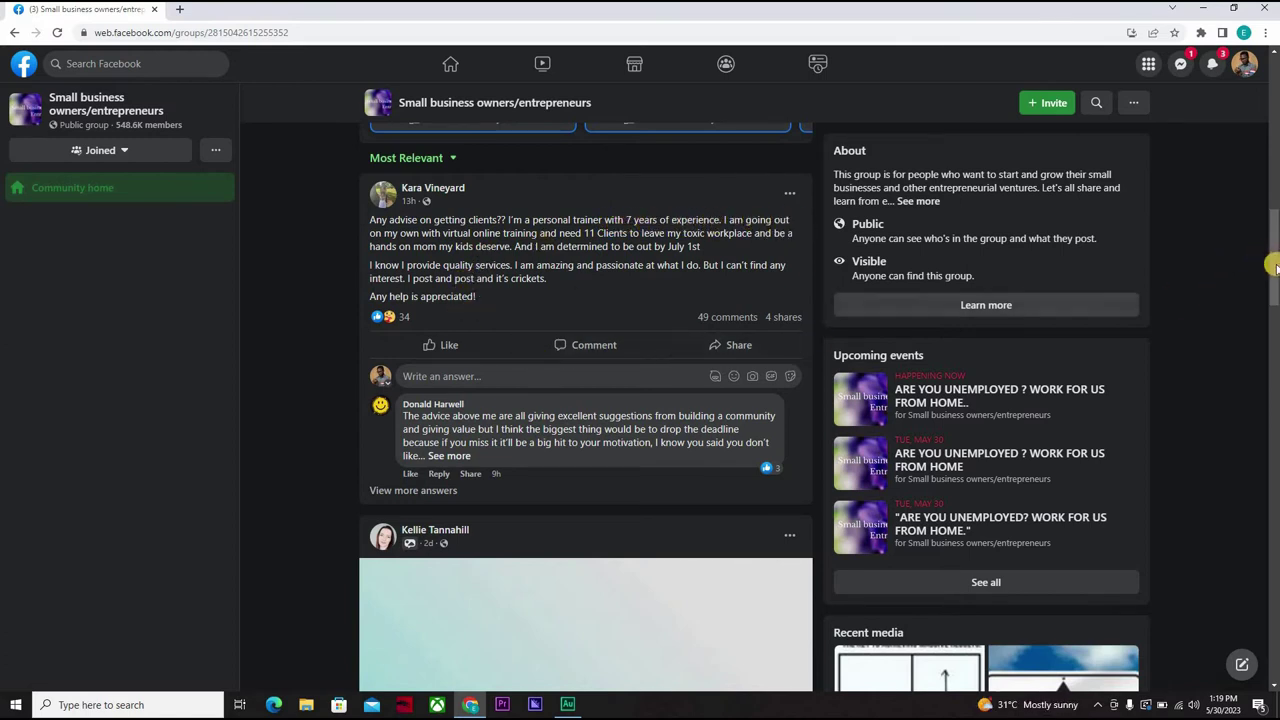
pyautogui.scroll(-5, 1272, 332)
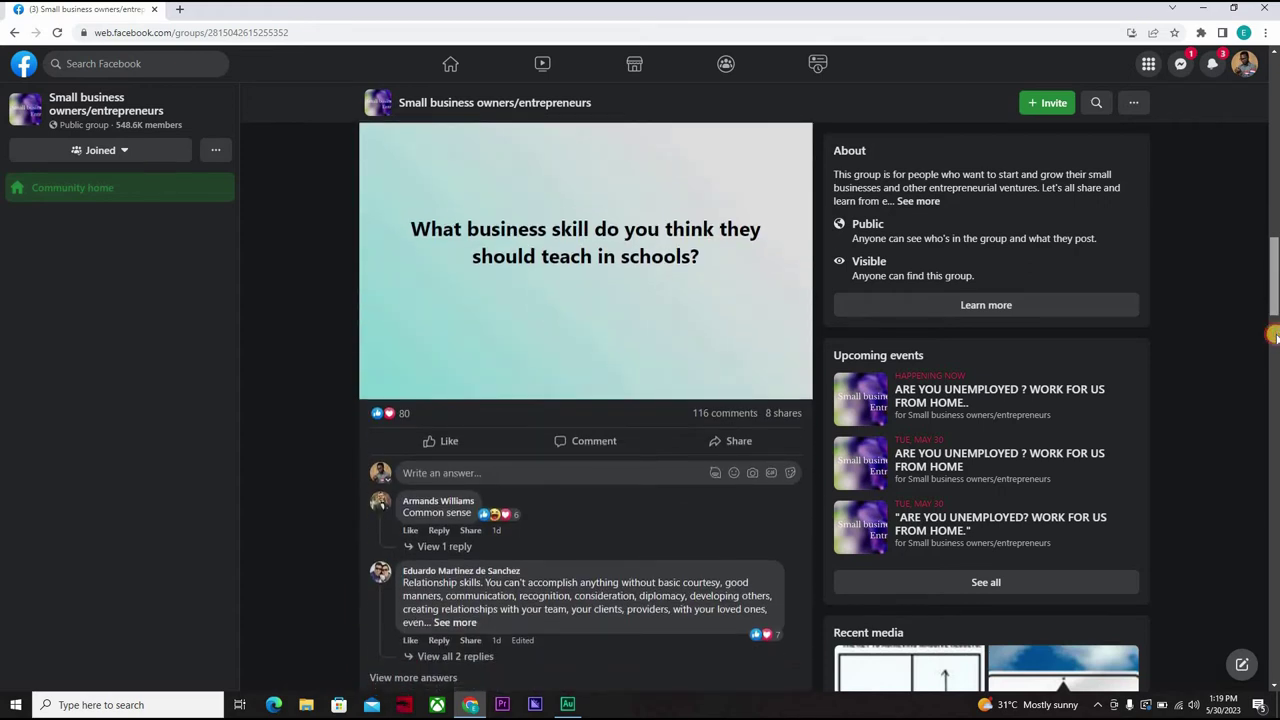
pyautogui.scroll(-6, 1258, 415)
pyautogui.scroll(-4, 1252, 450)
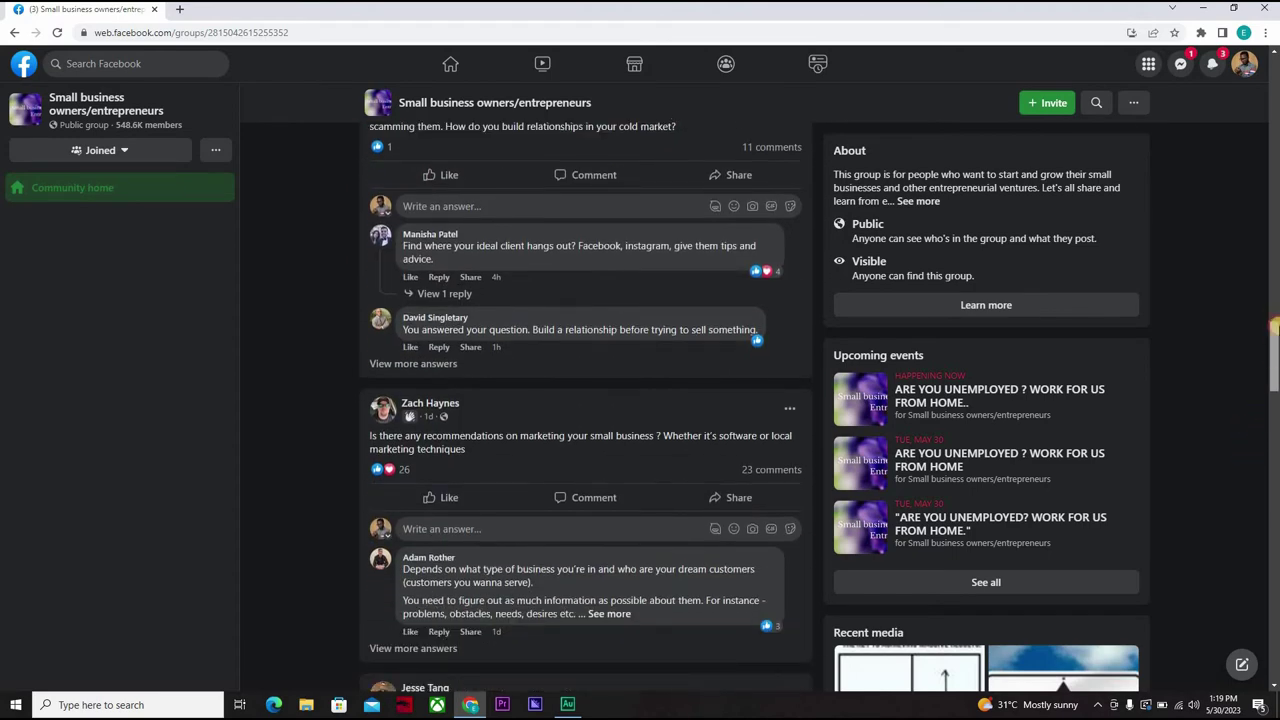
pyautogui.scroll(1, 1275, 262)
pyautogui.scroll(20, 508, 263)
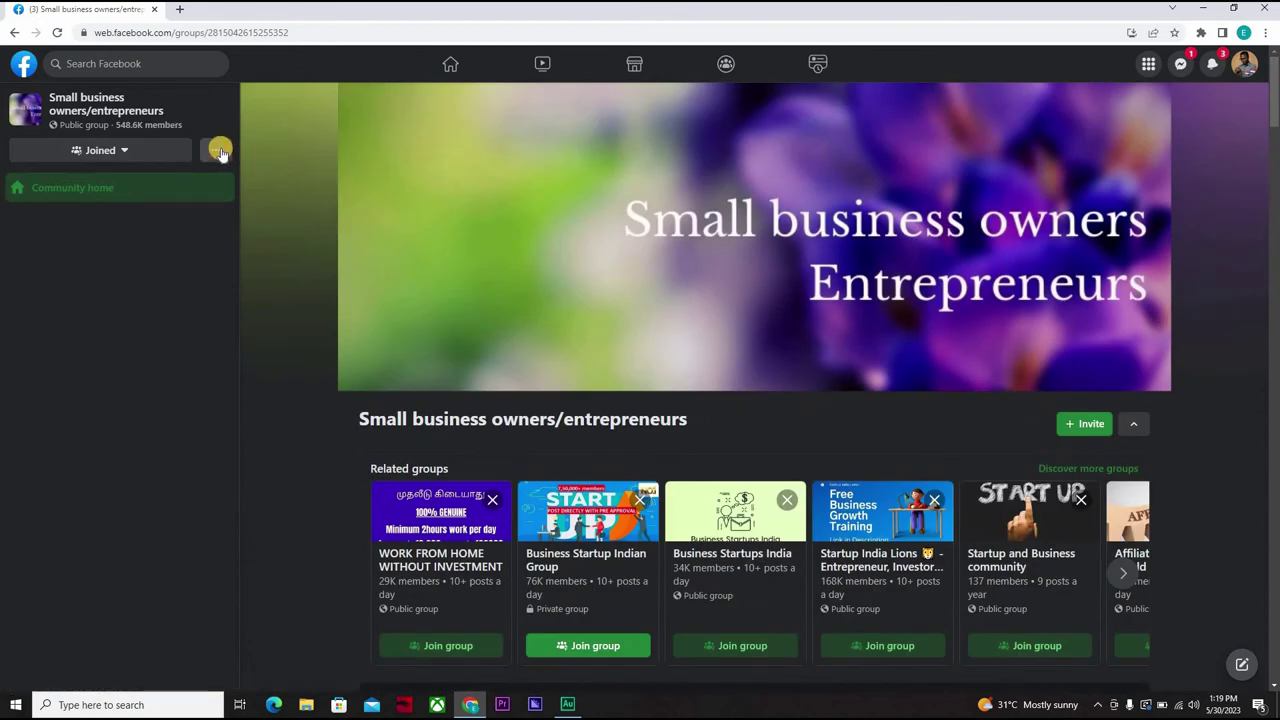
pyautogui.click(219, 150)
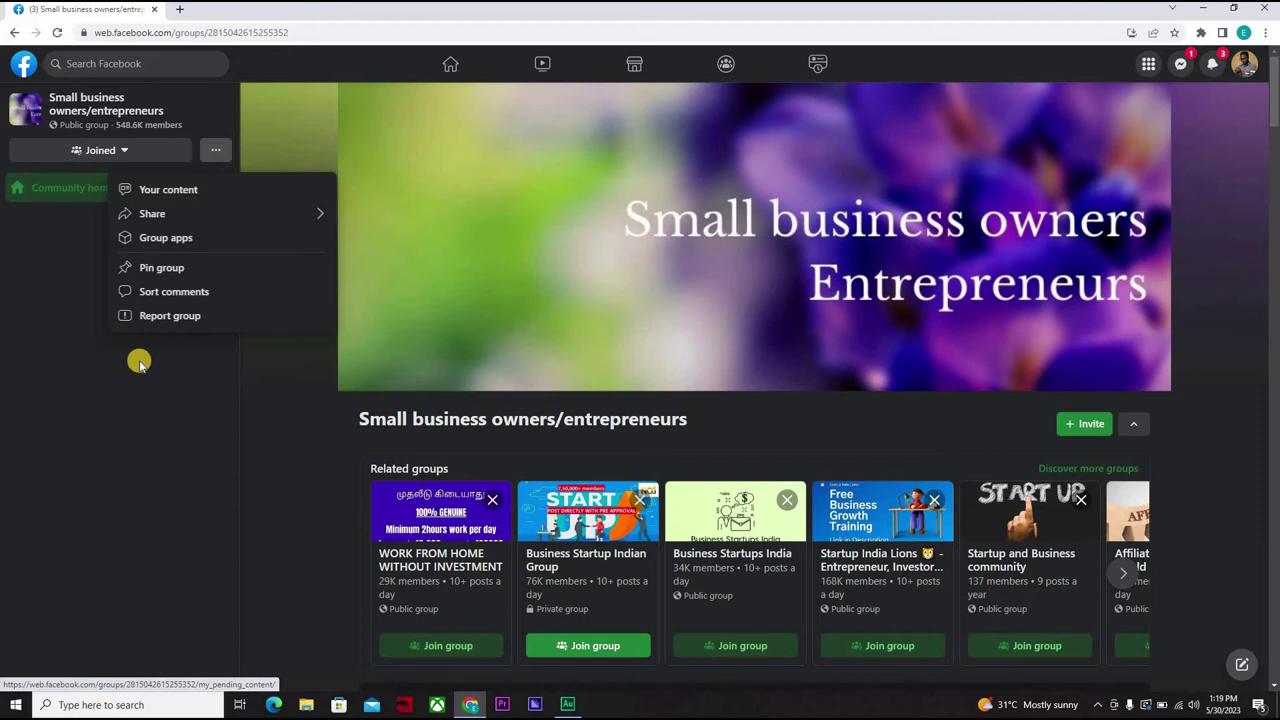
pyautogui.click(1270, 269)
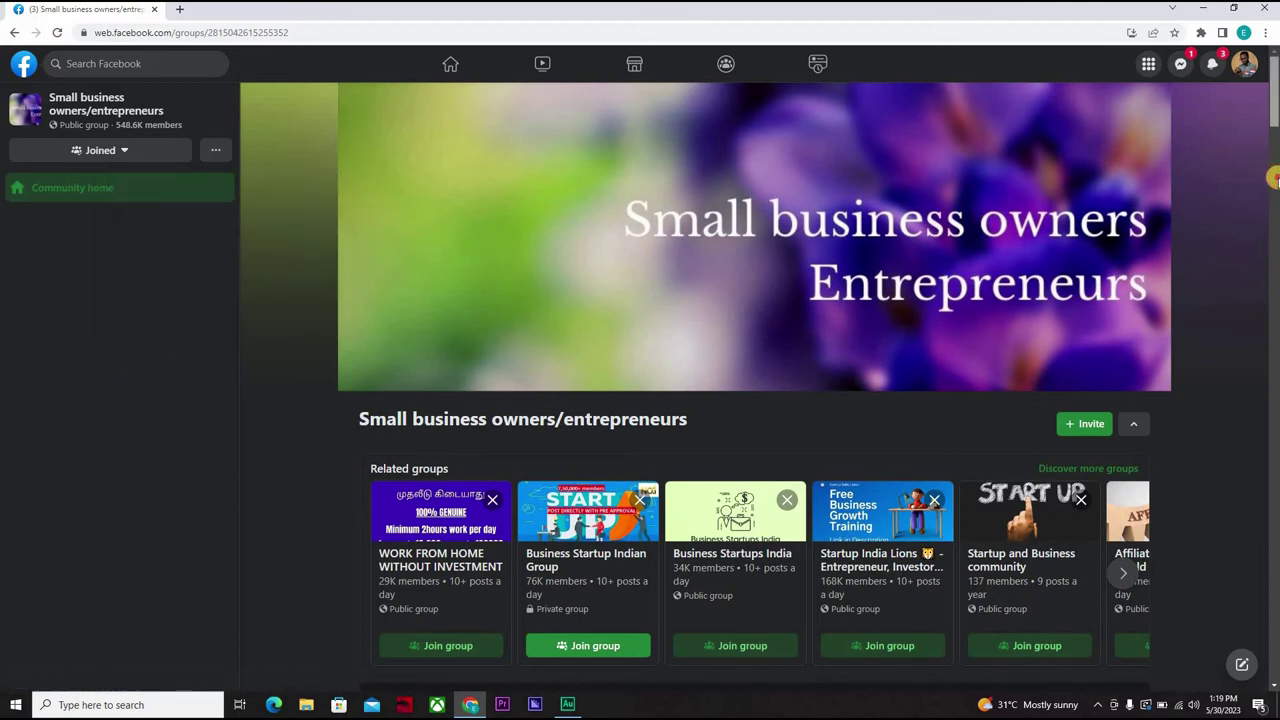
# Look through the featured posts and the most relevant member discussions in the Small business owners/entrepreneurs group.
pyautogui.scroll(-2, 1273, 178)
pyautogui.scroll(-5, 1273, 178)
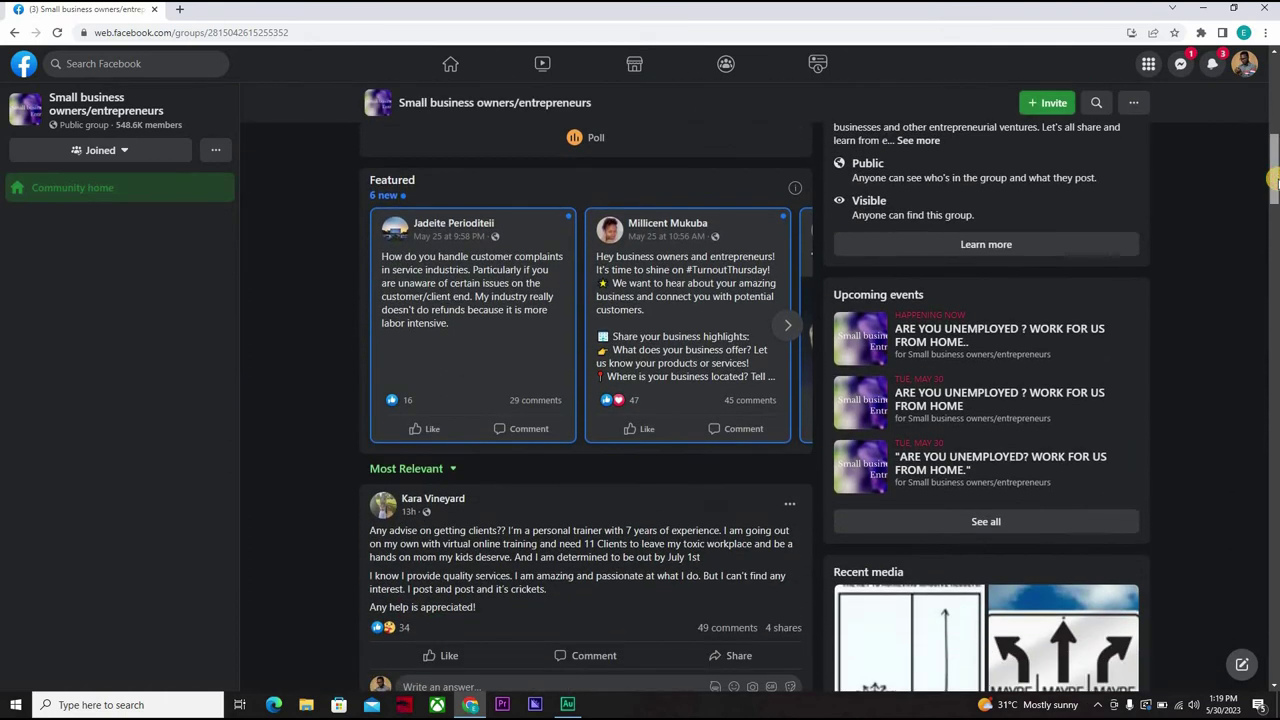
pyautogui.scroll(1, 1273, 180)
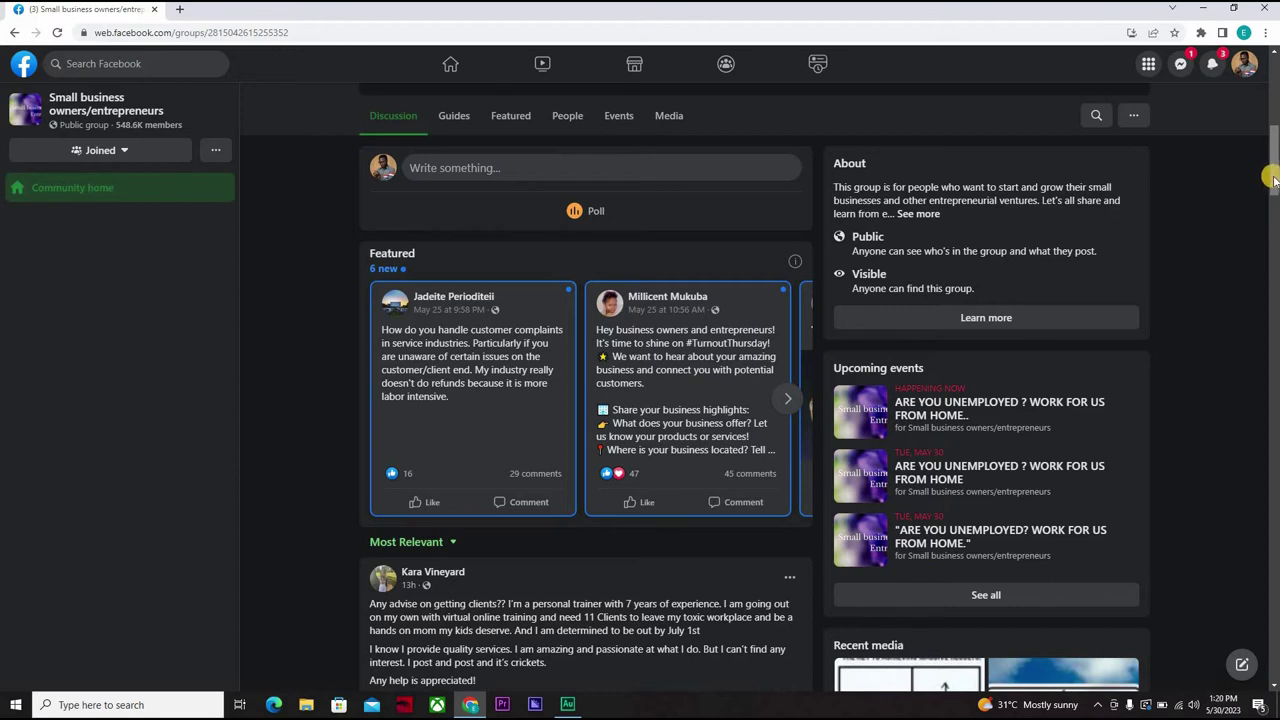
pyautogui.moveTo(1270, 195); pyautogui.dragTo(1254, 301)
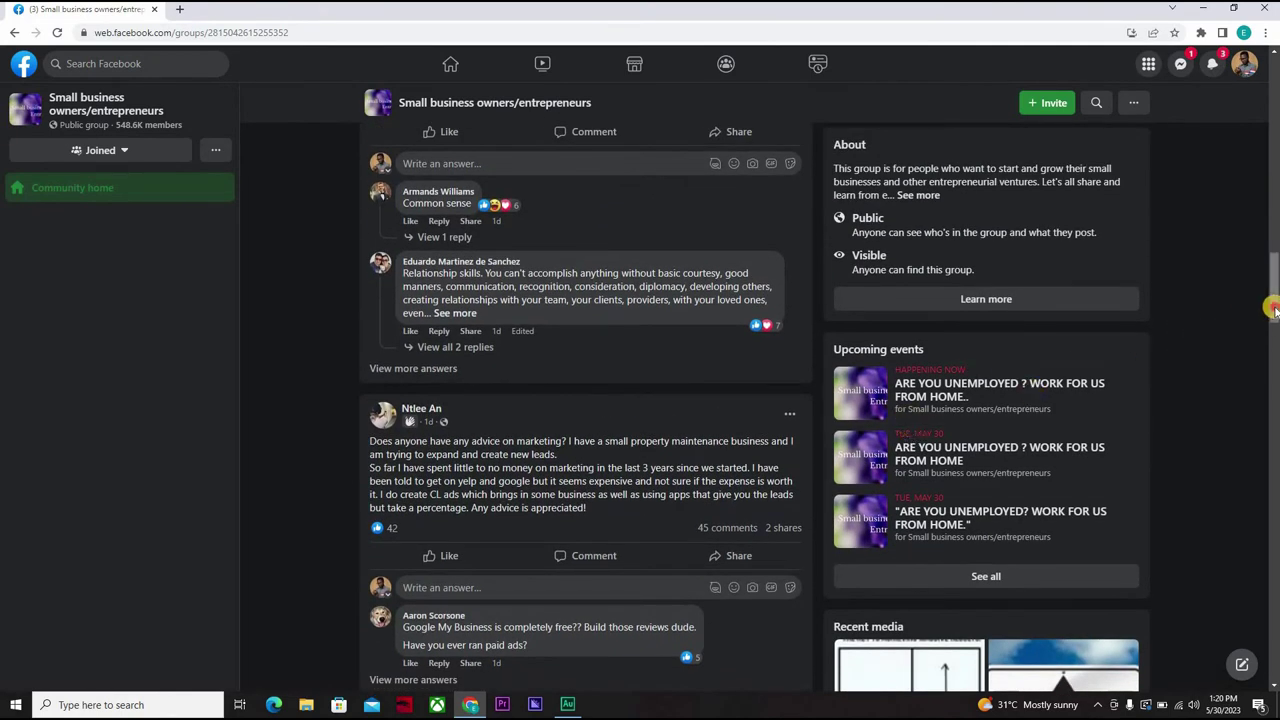
pyautogui.moveTo(1274, 297); pyautogui.dragTo(1272, 140)
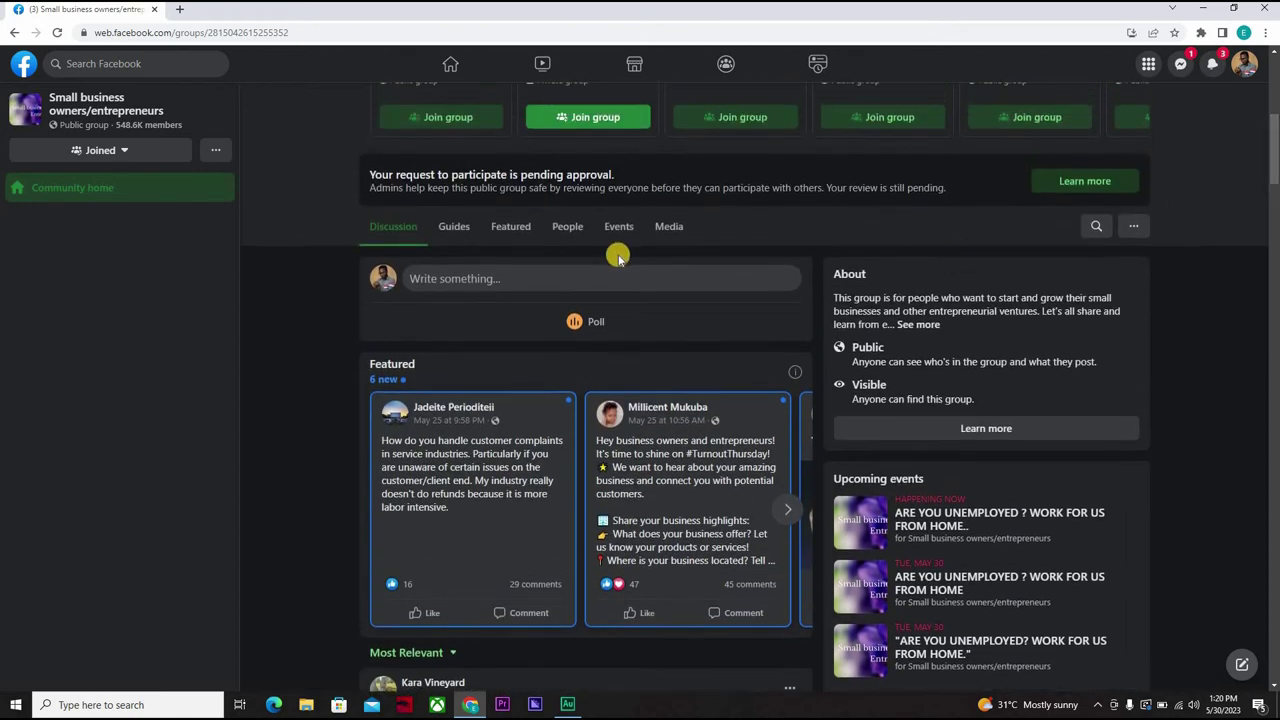
# Open the group's member directory and look through the full list of members with things in common.
pyautogui.click(563, 231)
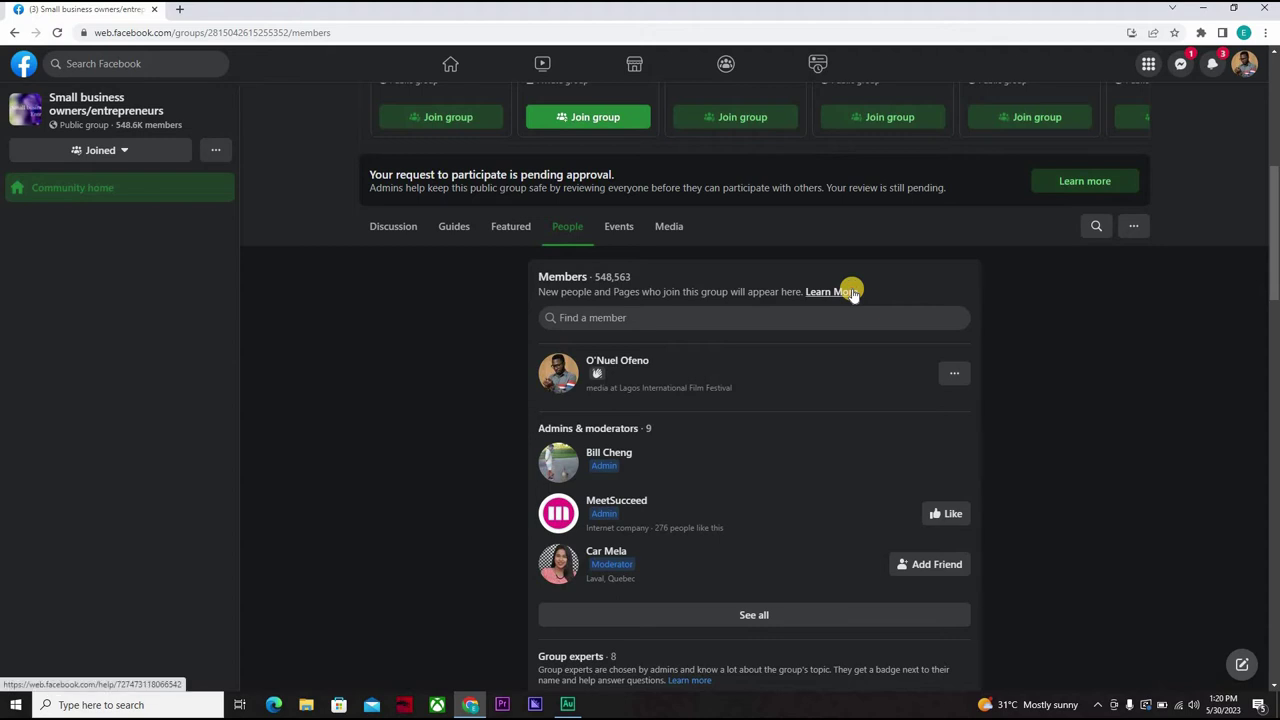
pyautogui.scroll(3, 650, 637)
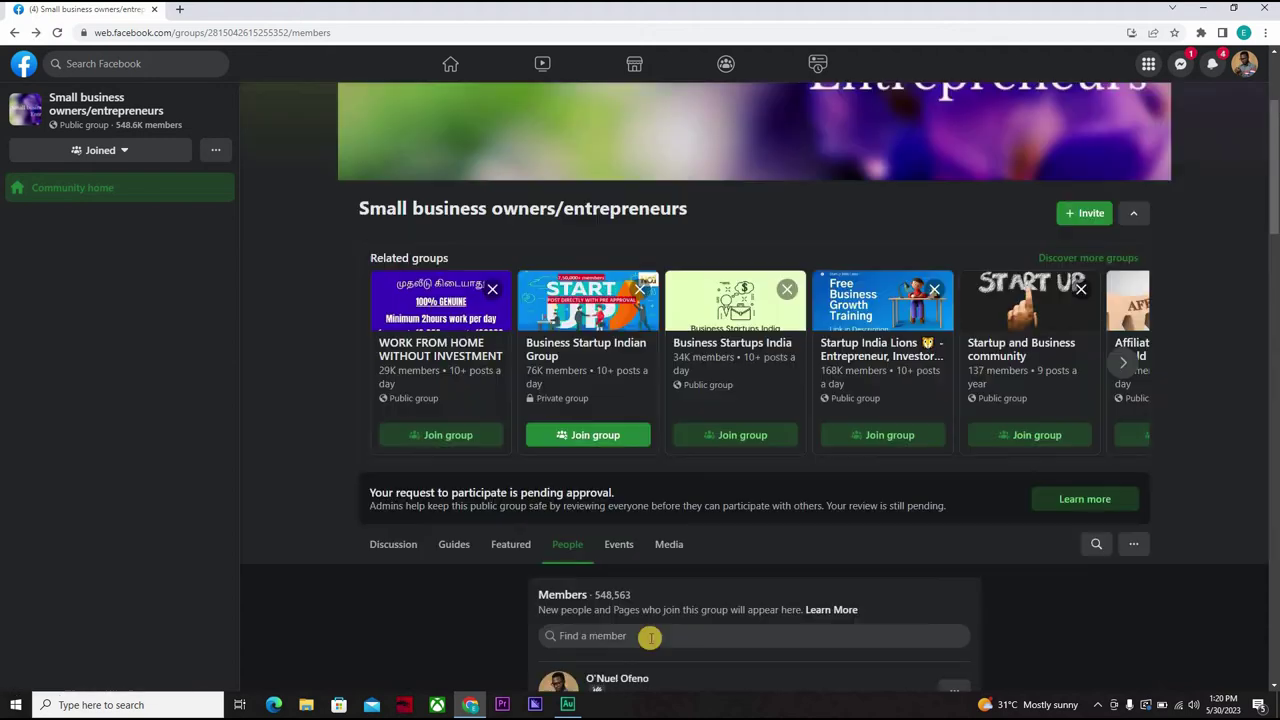
pyautogui.click(1270, 194)
pyautogui.moveTo(1270, 194); pyautogui.dragTo(1274, 474)
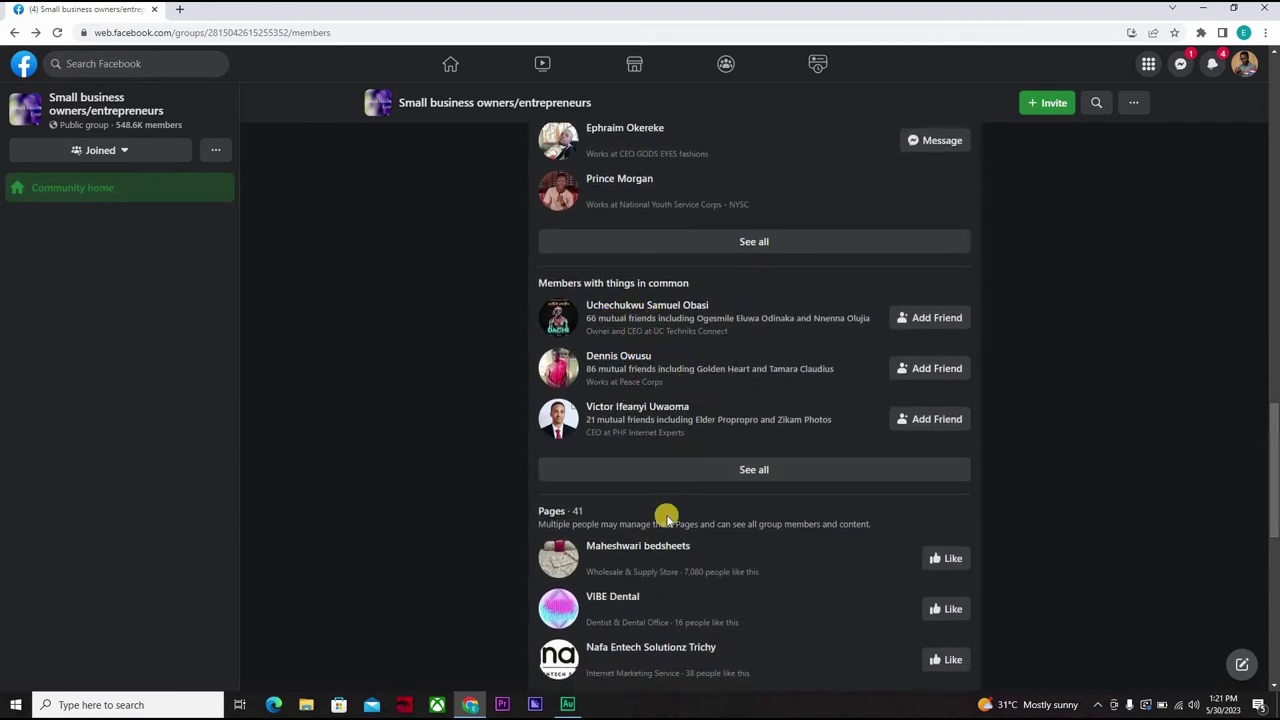
pyautogui.click(767, 476)
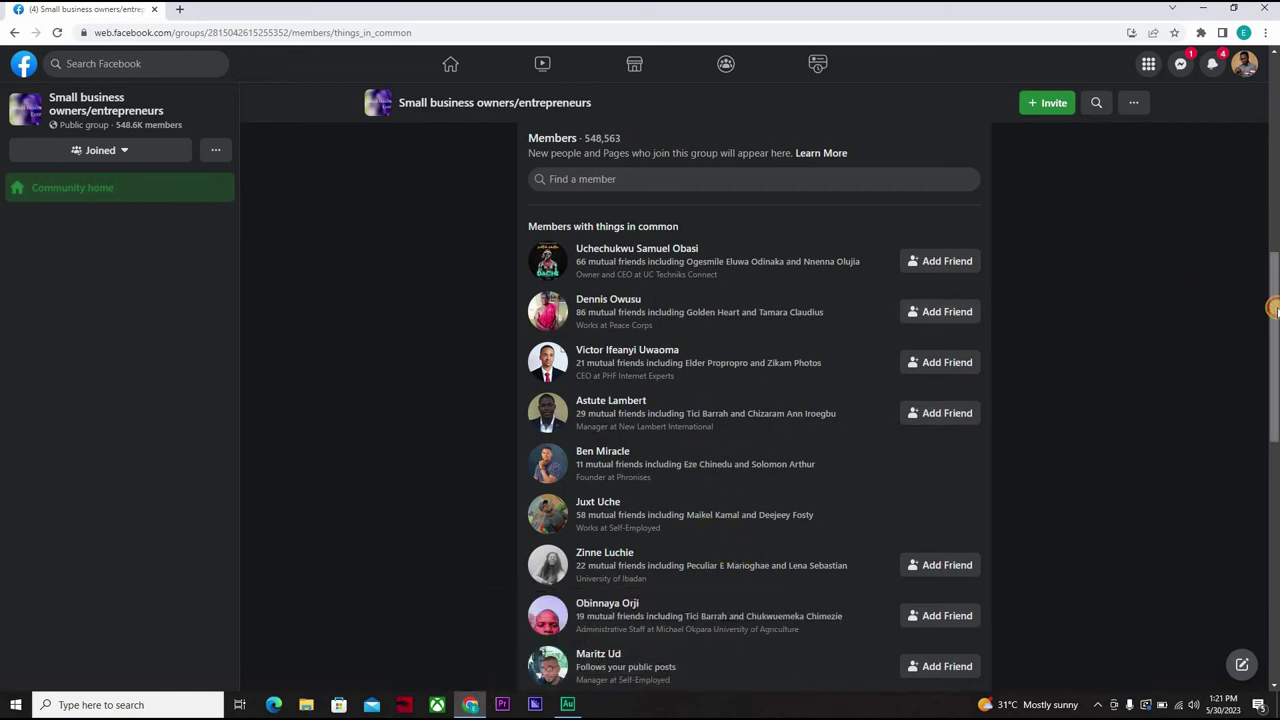
pyautogui.scroll(-6, 1273, 366)
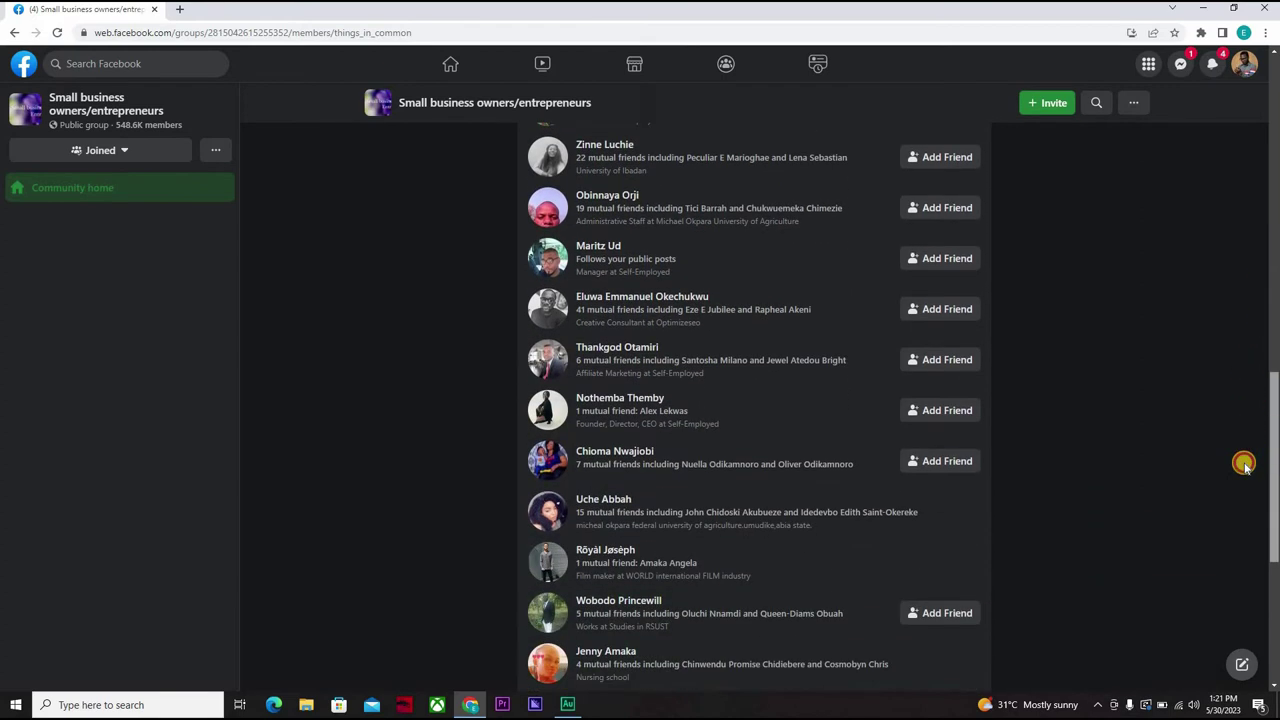
pyautogui.scroll(-2, 1245, 480)
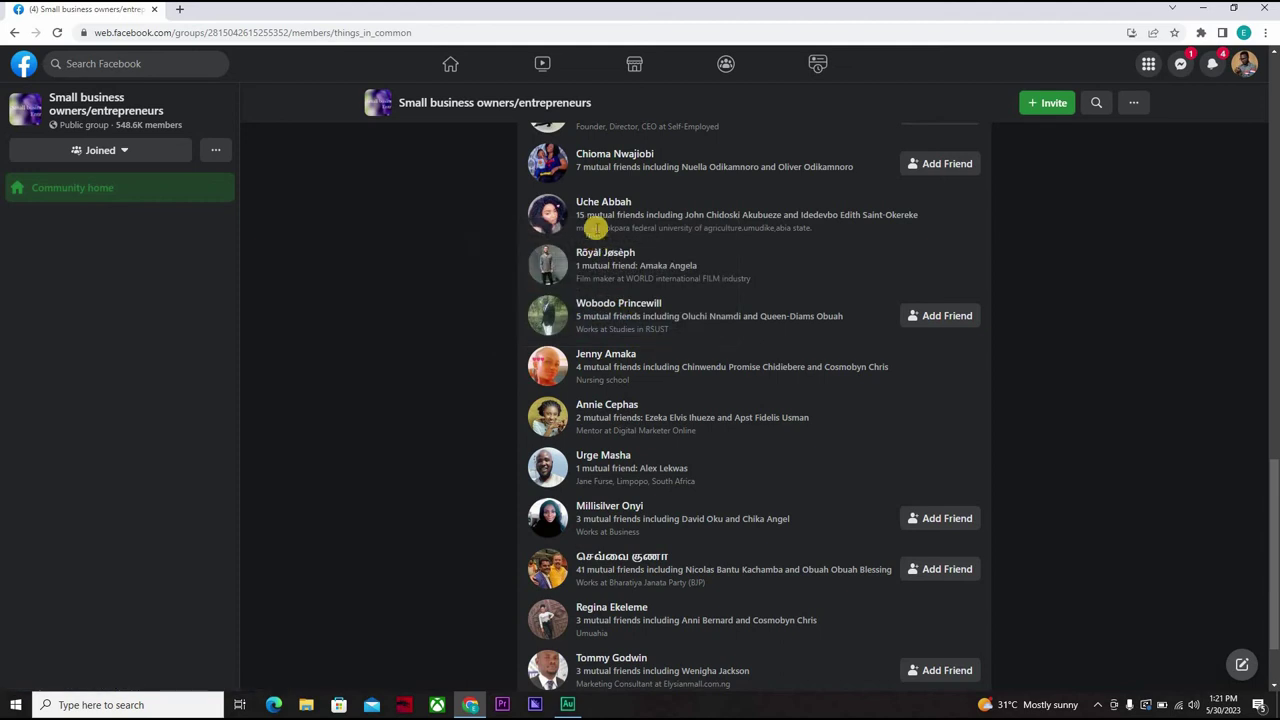
# Open a chat with the digital creator member who studied in Umudike and draft the greeting "Hi" with their first name and a comma.
pyautogui.moveTo(601, 213)
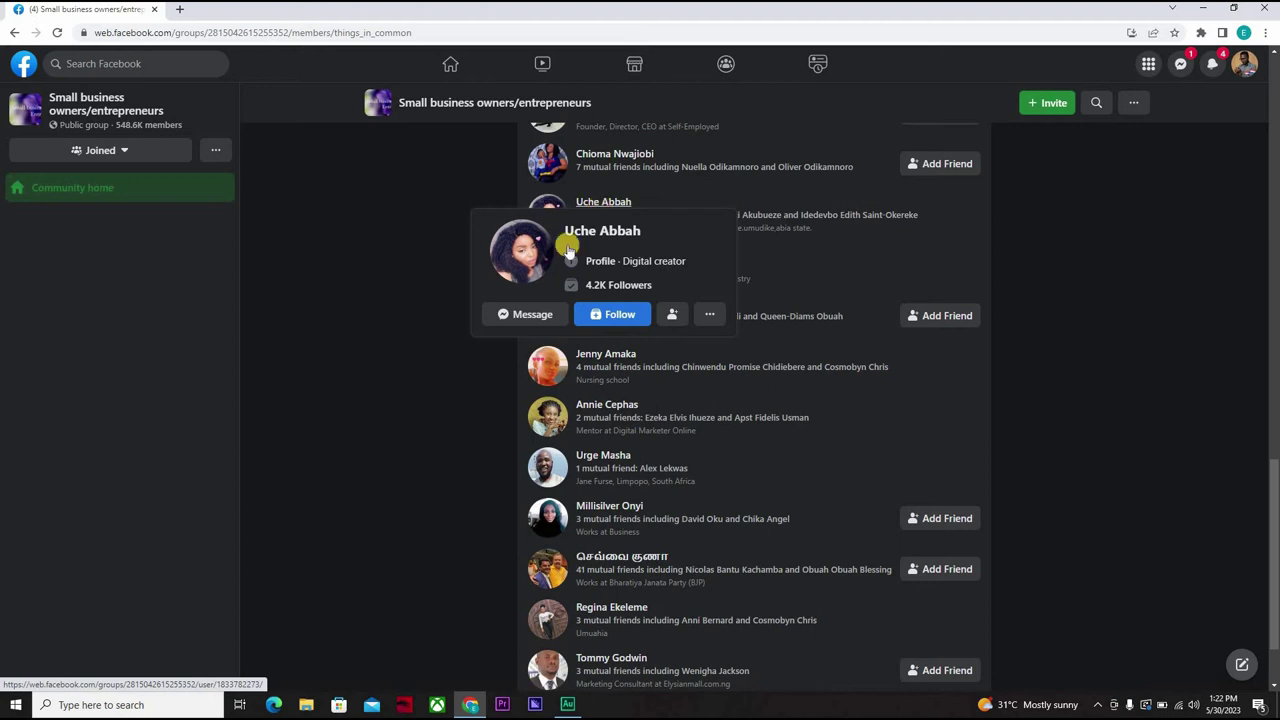
pyautogui.click(524, 316)
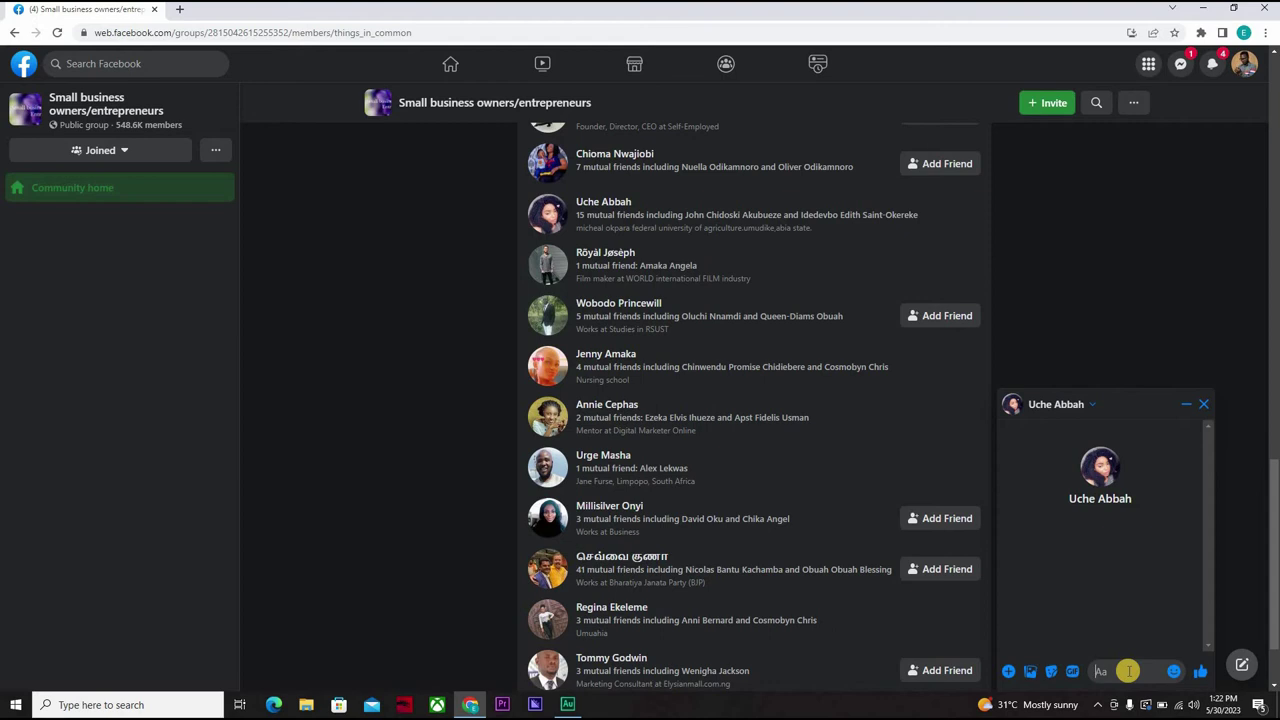
pyautogui.click(1128, 671)
pyautogui.write('Hi')
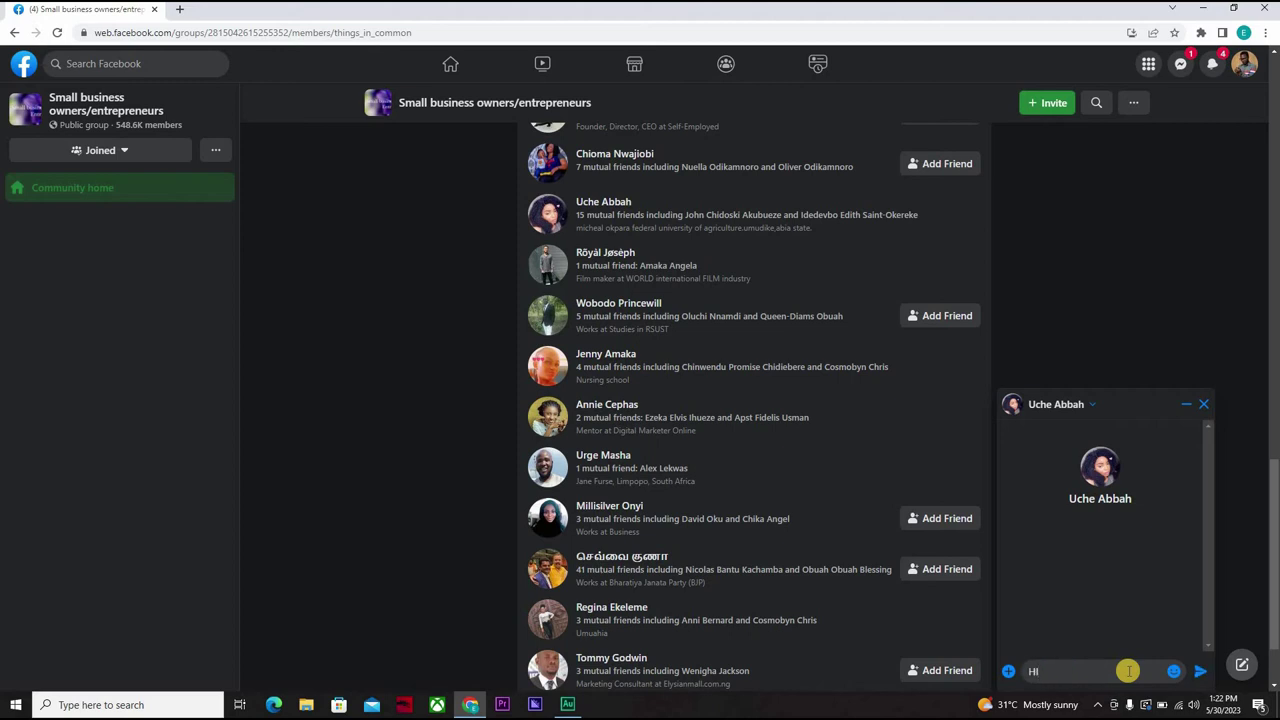
pyautogui.write(', ')
pyautogui.write('U')
pyautogui.write('che')
pyautogui.press('Left')
pyautogui.press('BackSpace')
pyautogui.write(',')
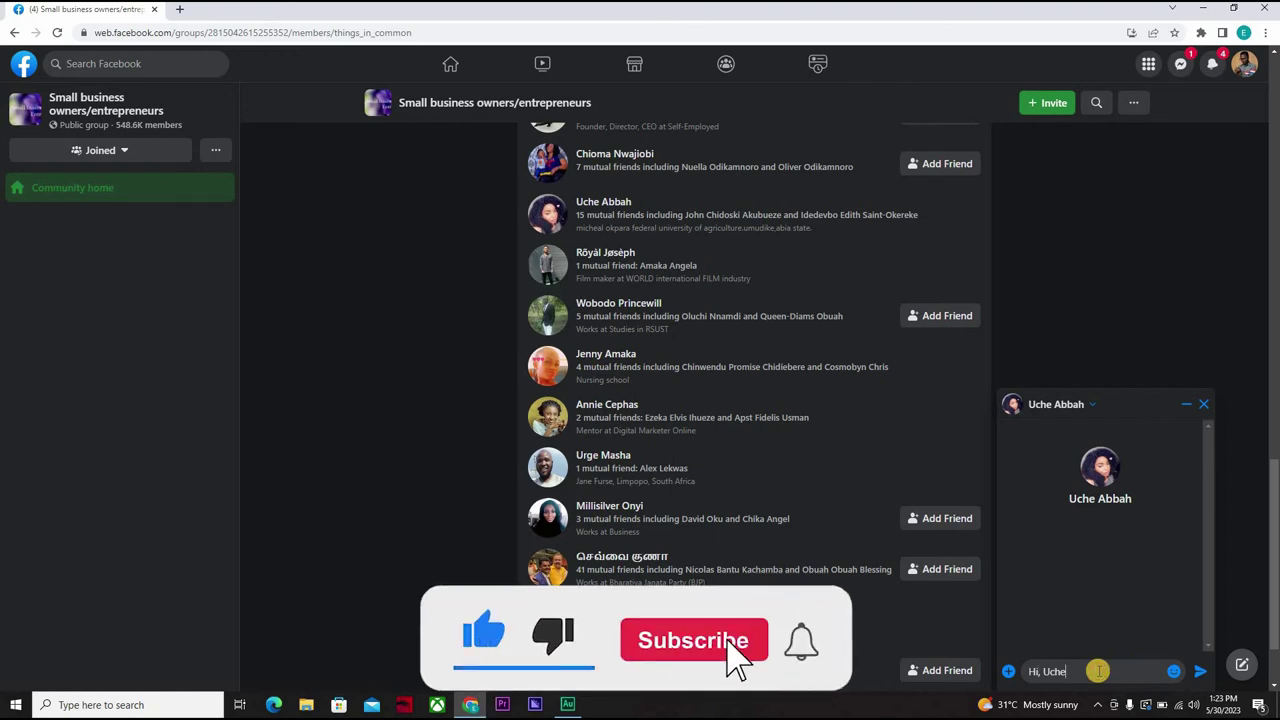
pyautogui.click(1098, 671)
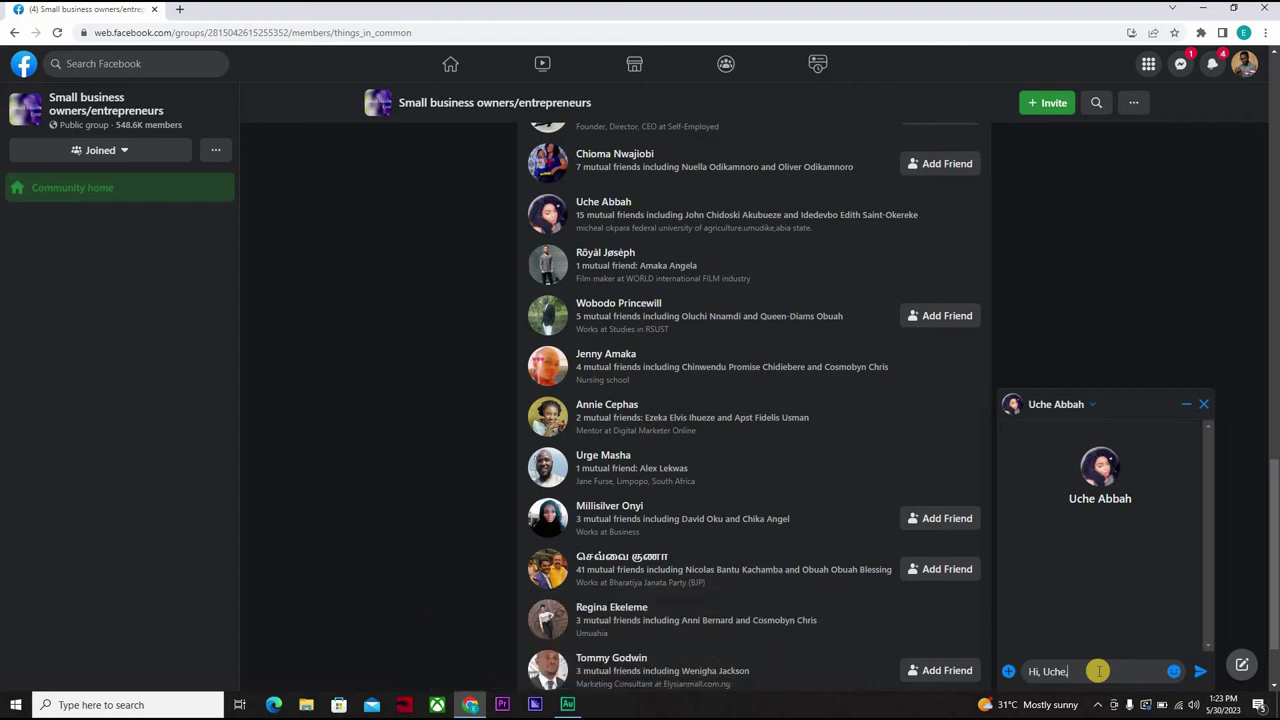
pyautogui.press('Left')
pyautogui.press('BackSpace')
# Continue the draft message with "I am", the sender's first name and ", a member of the small business".
pyautogui.write('I am')
pyautogui.write(' Niel')
pyautogui.write(', a mem')
pyautogui.write('ber of')
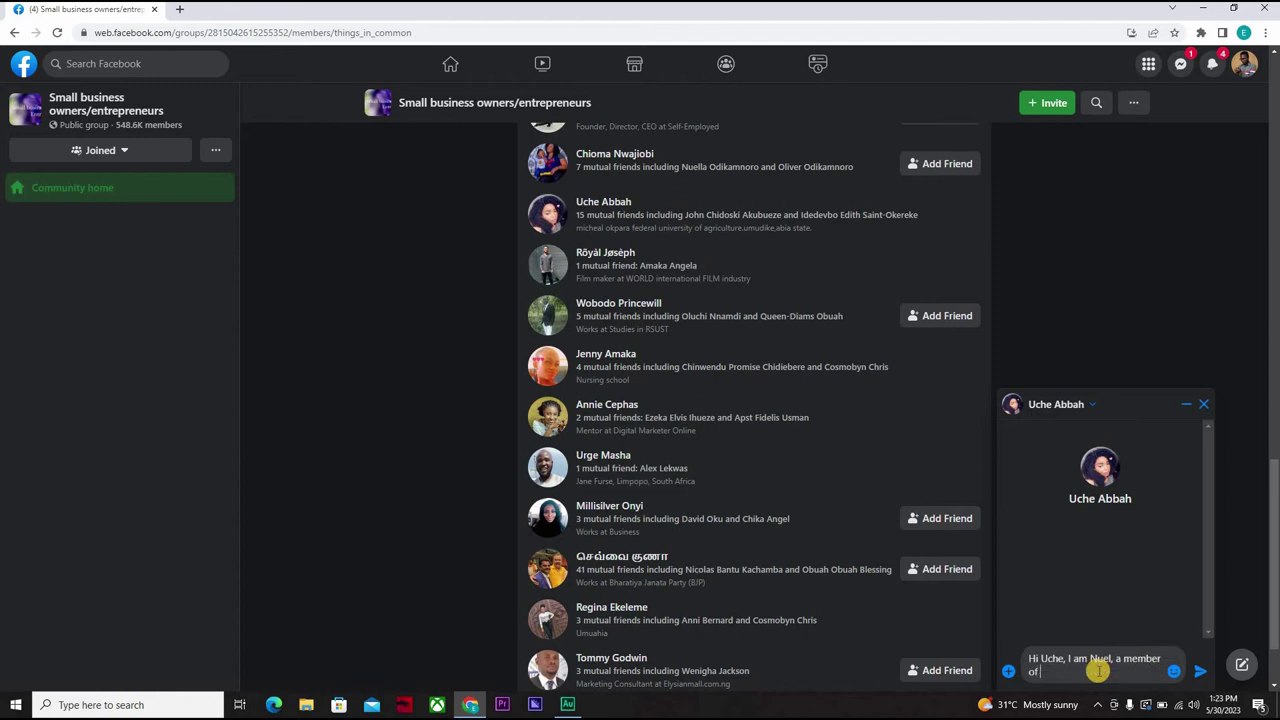
pyautogui.write(' the small business')
# Clear the entire draft message and close the chat without sending anything.
pyautogui.press('BackSpace')
pyautogui.press('BackSpace')
pyautogui.press('BackSpace')
pyautogui.press('BackSpace')
pyautogui.press('BackSpace')
pyautogui.press('BackSpace')
pyautogui.press('BackSpace')
pyautogui.press('BackSpace')
pyautogui.press('BackSpace')
pyautogui.press('BackSpace')
pyautogui.press('BackSpace')
pyautogui.press('BackSpace')
pyautogui.press('BackSpace')
pyautogui.press('BackSpace')
pyautogui.press('BackSpace')
pyautogui.press('BackSpace')
pyautogui.press('BackSpace')
pyautogui.press('BackSpace')
pyautogui.press('BackSpace')
pyautogui.press('BackSpace')
pyautogui.press('BackSpace')
pyautogui.press('BackSpace')
pyautogui.press('BackSpace')
pyautogui.press('BackSpace')
pyautogui.press('BackSpace')
pyautogui.press('BackSpace')
pyautogui.press('BackSpace')
pyautogui.press('BackSpace')
pyautogui.press('BackSpace')
pyautogui.press('BackSpace')
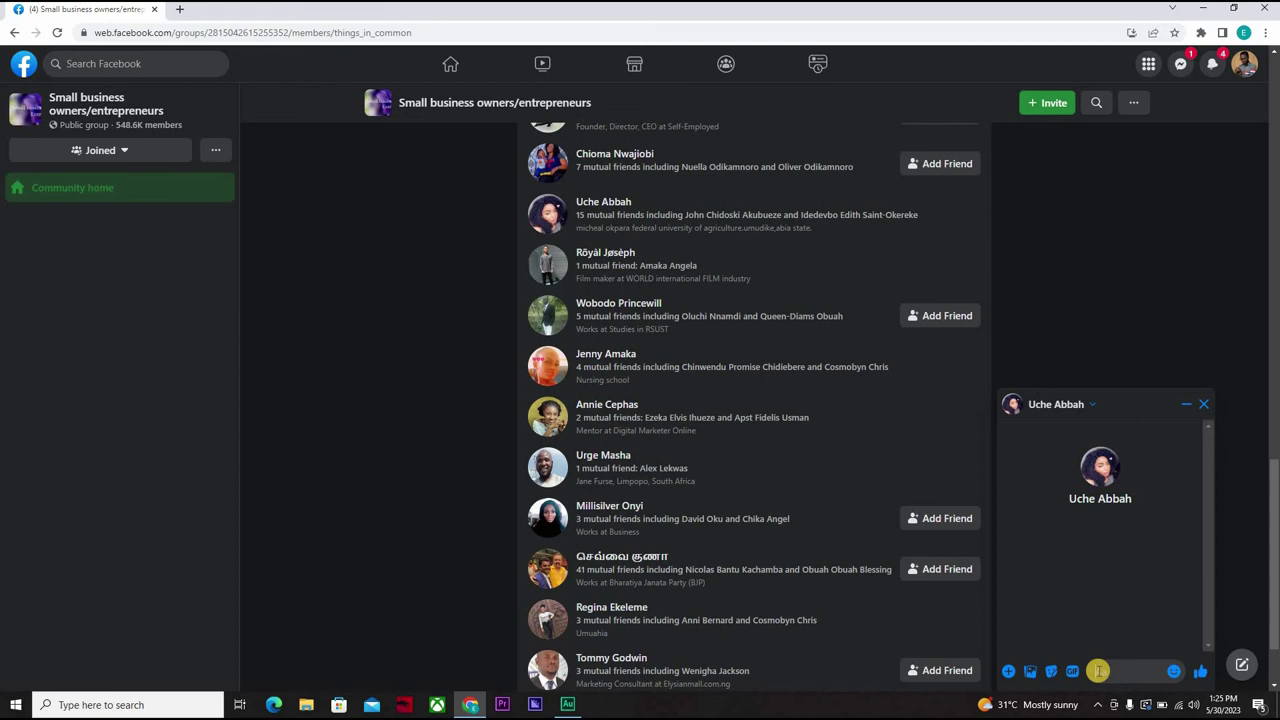
pyautogui.click(1207, 410)
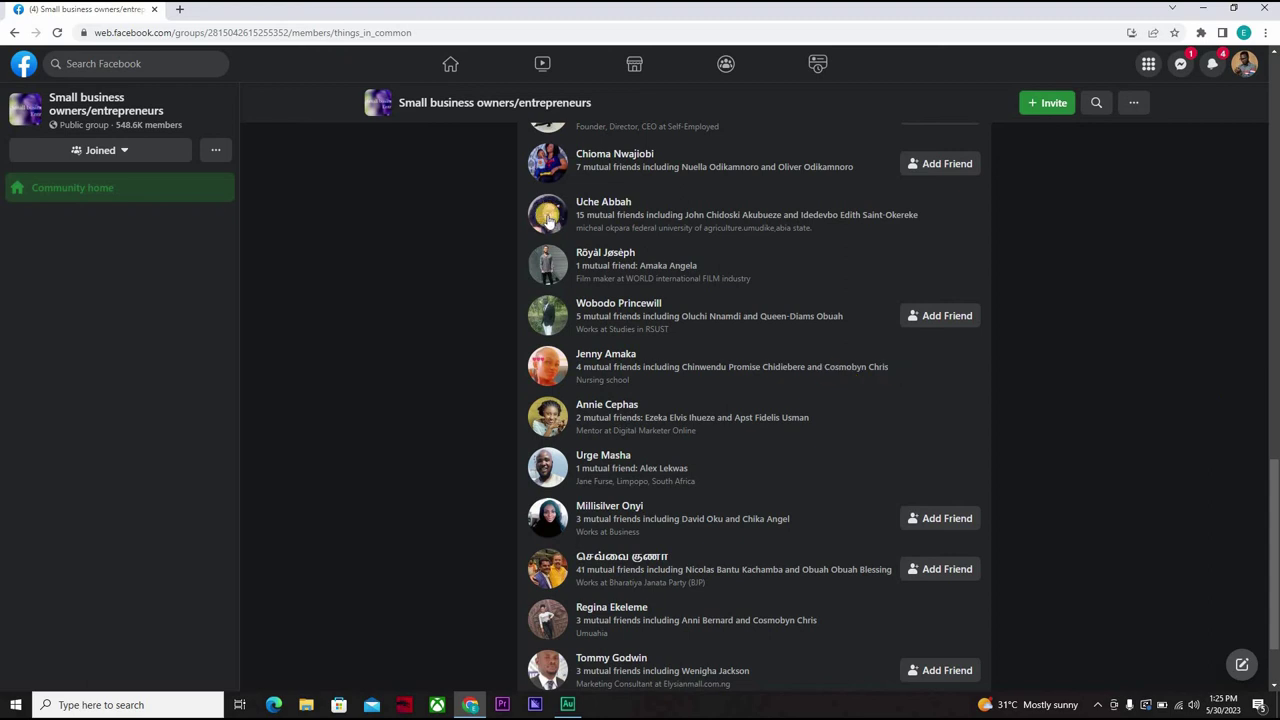
# Reopen the same member's chat and its file attachment dialog, and close both without attaching a file.
pyautogui.moveTo(597, 205)
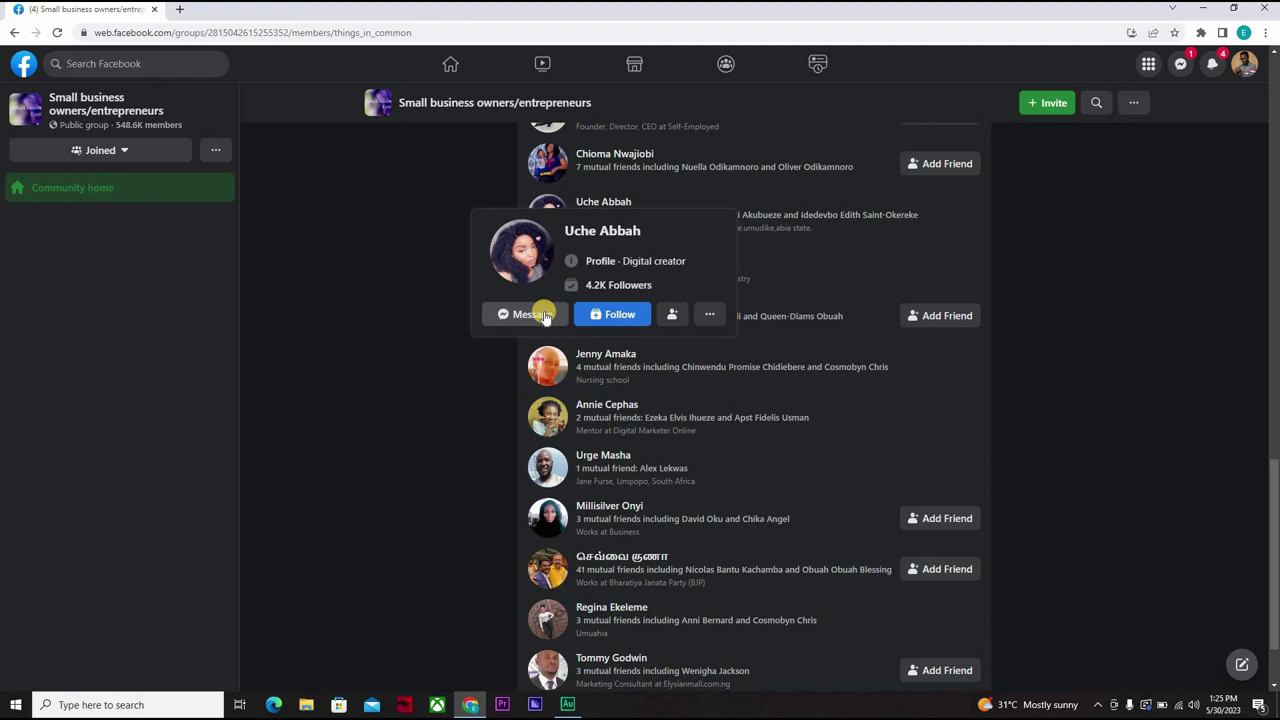
pyautogui.click(530, 314)
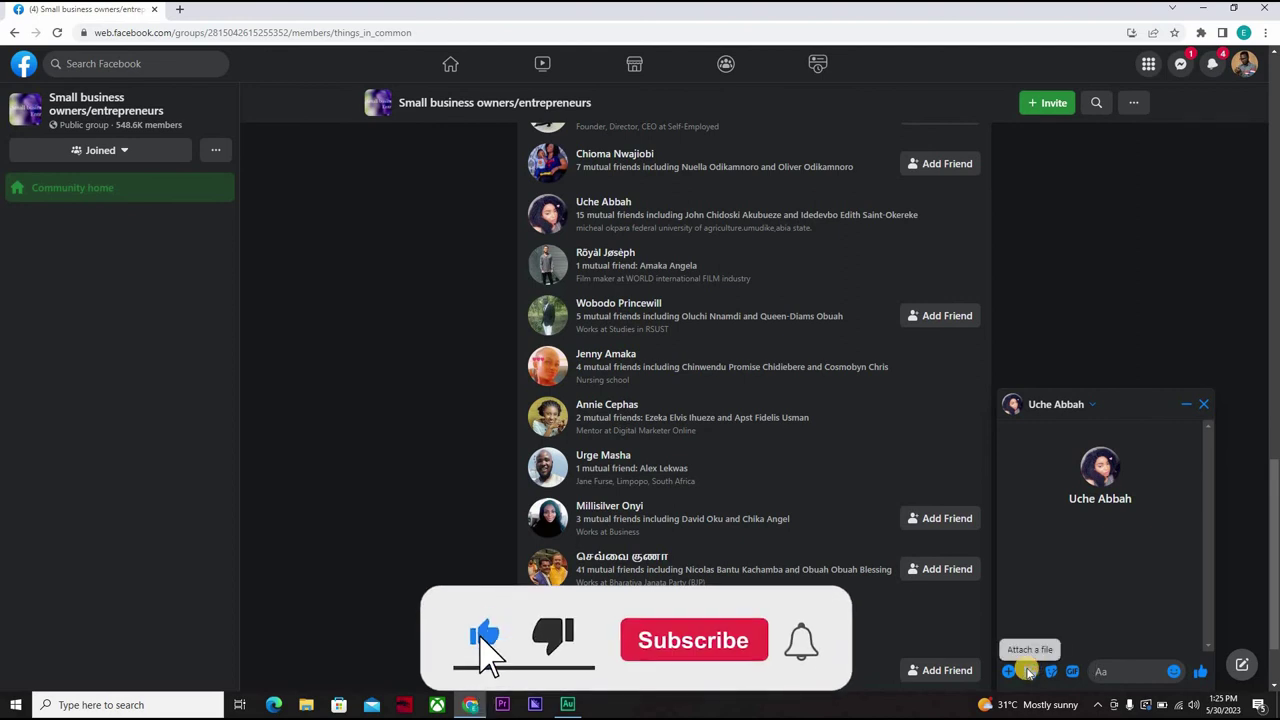
pyautogui.click(1028, 671)
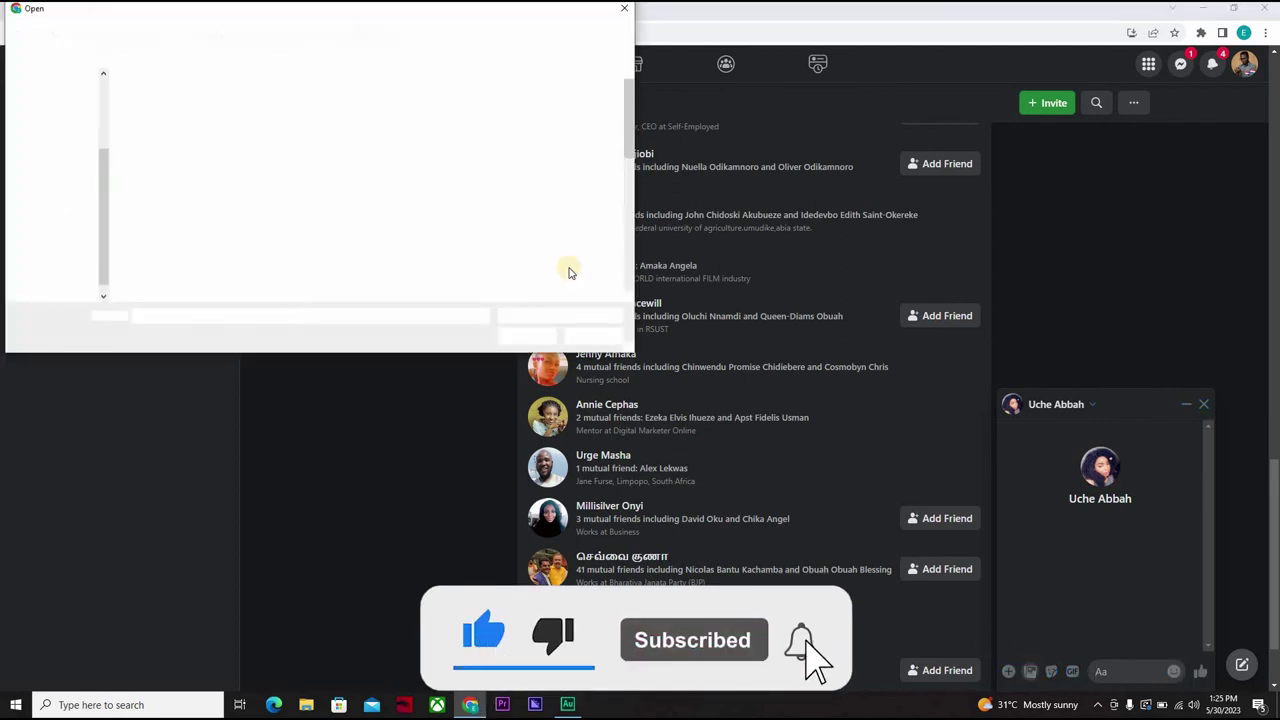
pyautogui.click(621, 12)
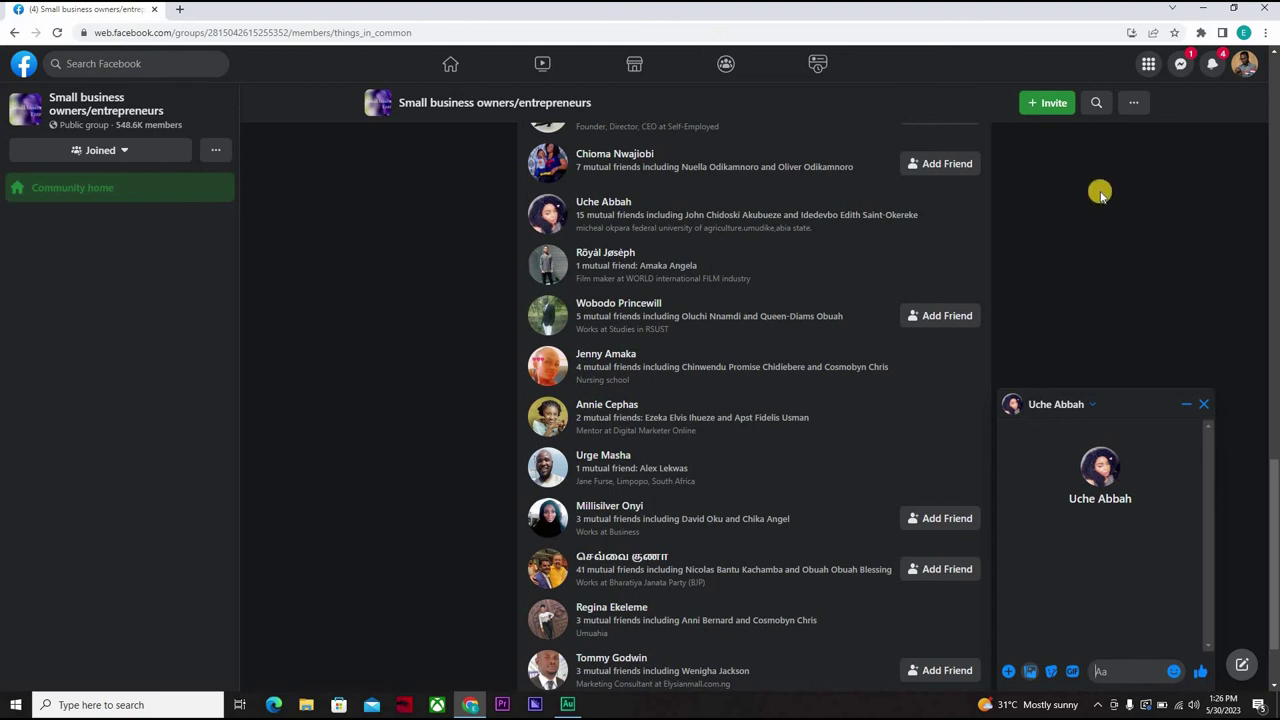
pyautogui.click(1206, 404)
# Return to the group's general member directory and look through its common members, Pages and people new to the group.
pyautogui.moveTo(1273, 510); pyautogui.dragTo(1271, 290)
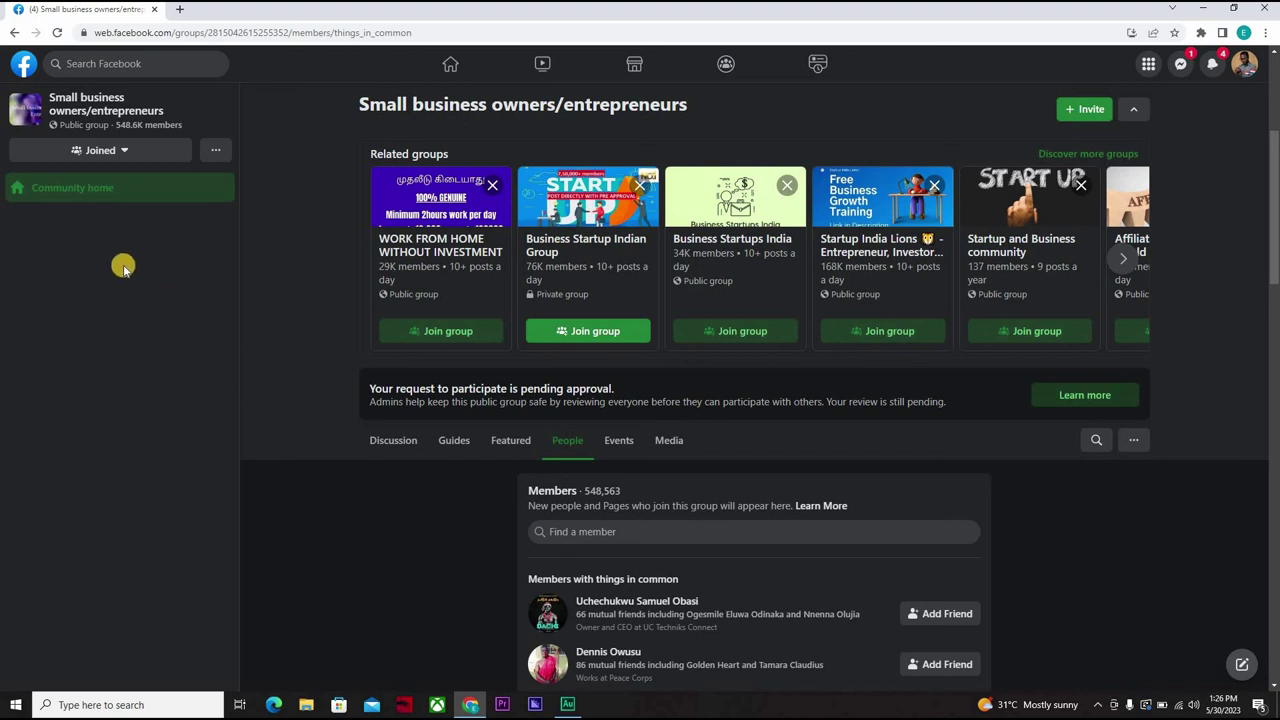
pyautogui.click(13, 33)
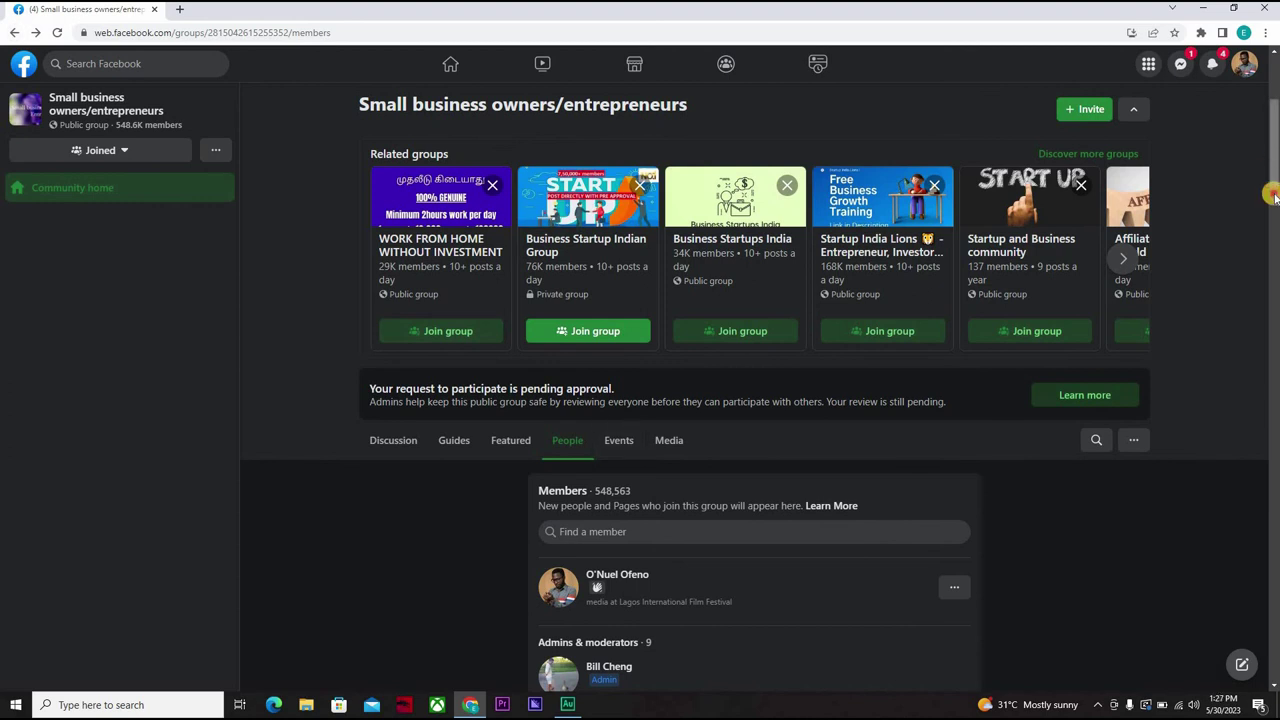
pyautogui.click(1273, 236)
pyautogui.moveTo(1273, 236); pyautogui.dragTo(1263, 312)
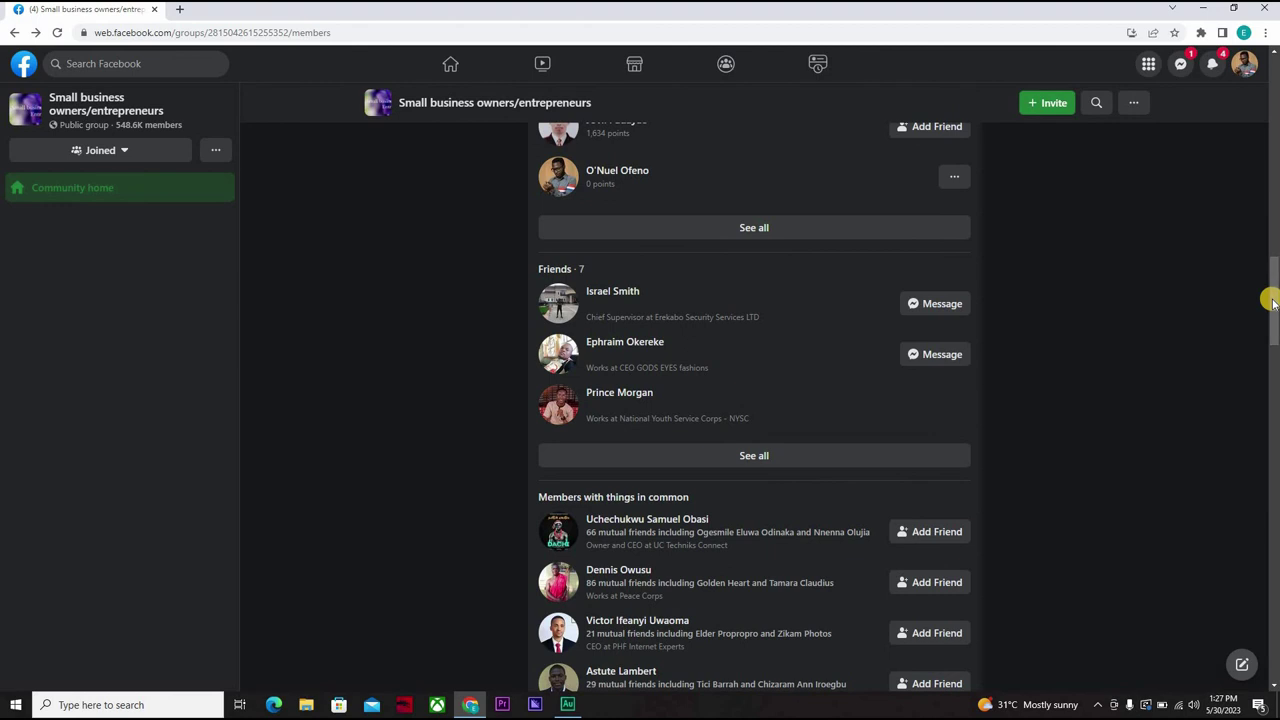
pyautogui.click(1272, 333)
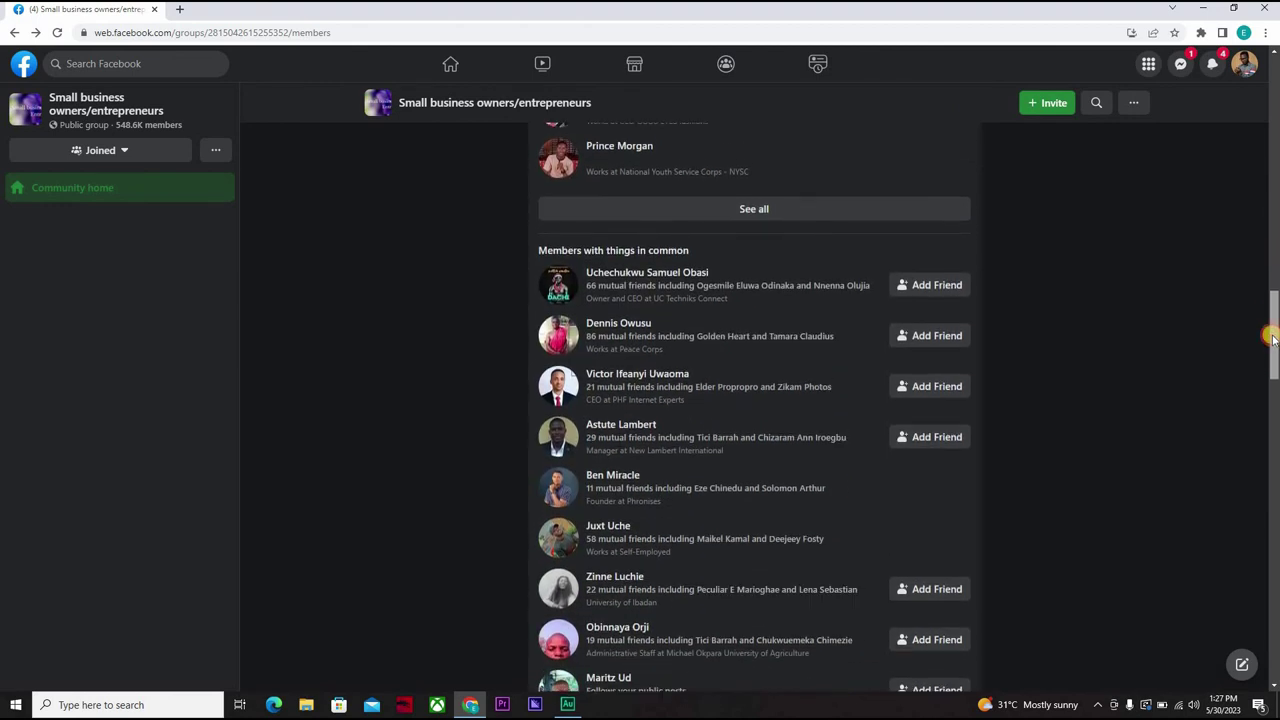
pyautogui.moveTo(1272, 338); pyautogui.dragTo(1274, 594)
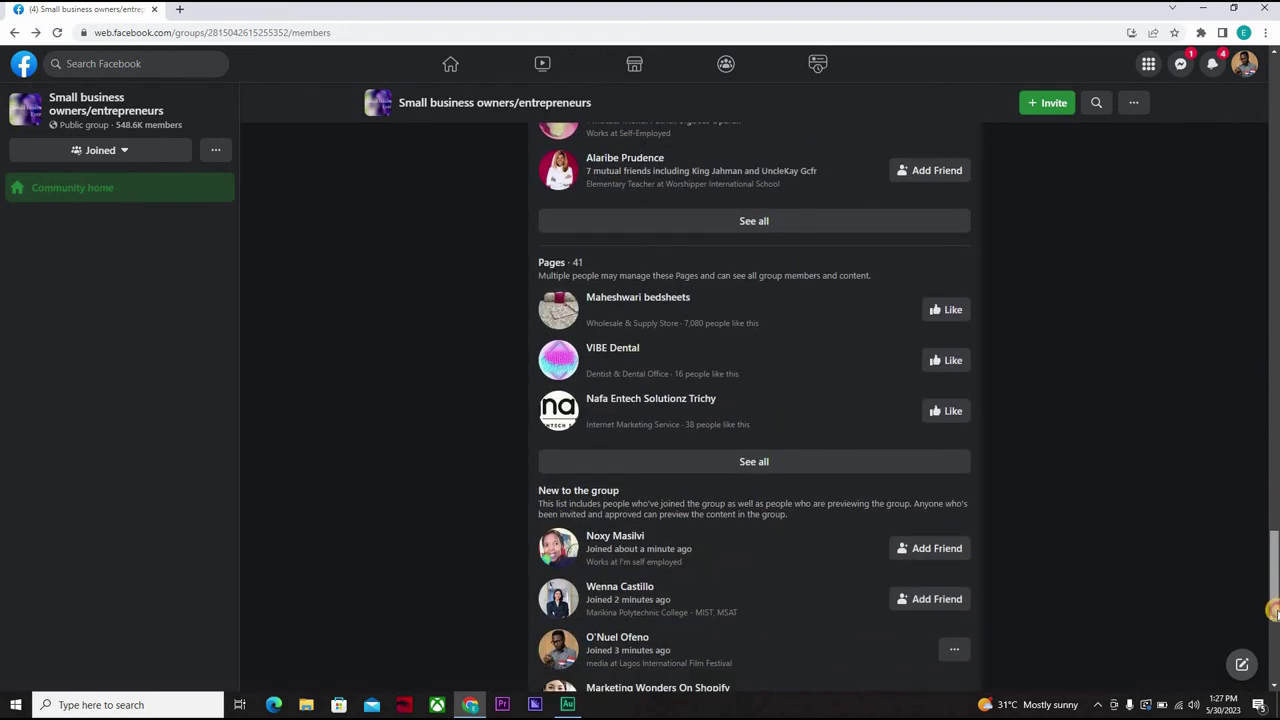
pyautogui.scroll(-3, 1171, 609)
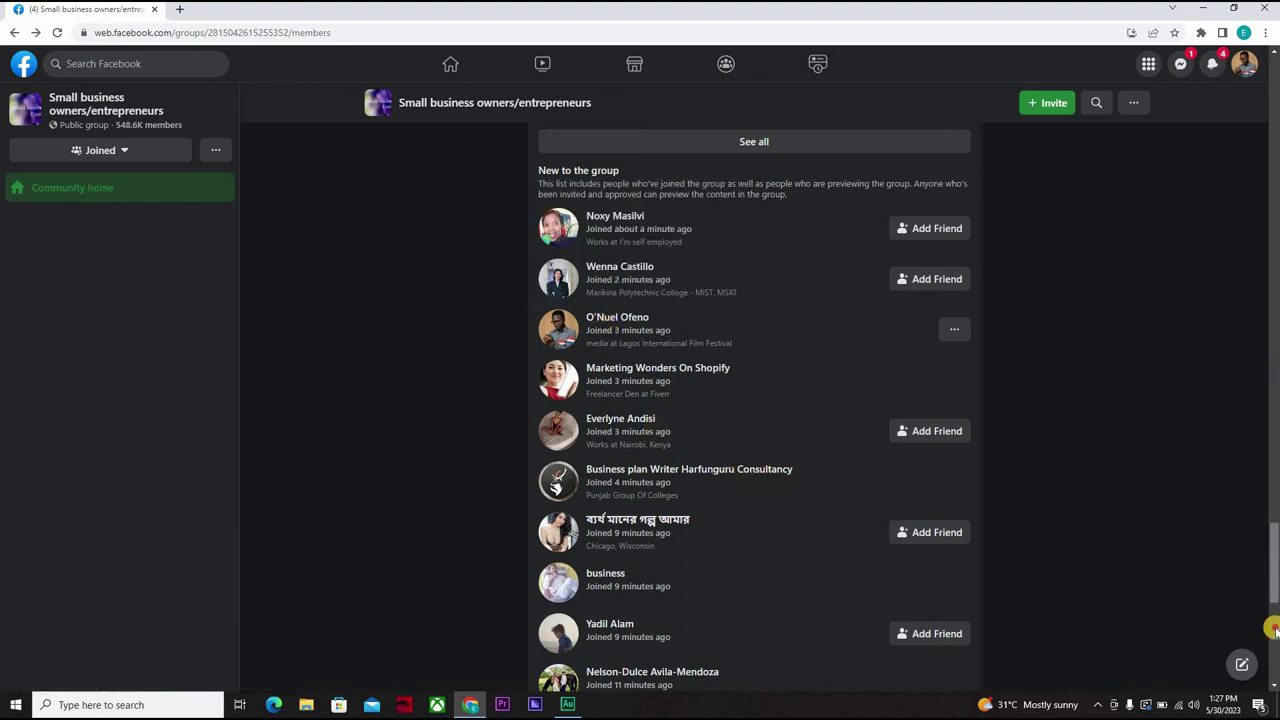
pyautogui.click(1273, 665)
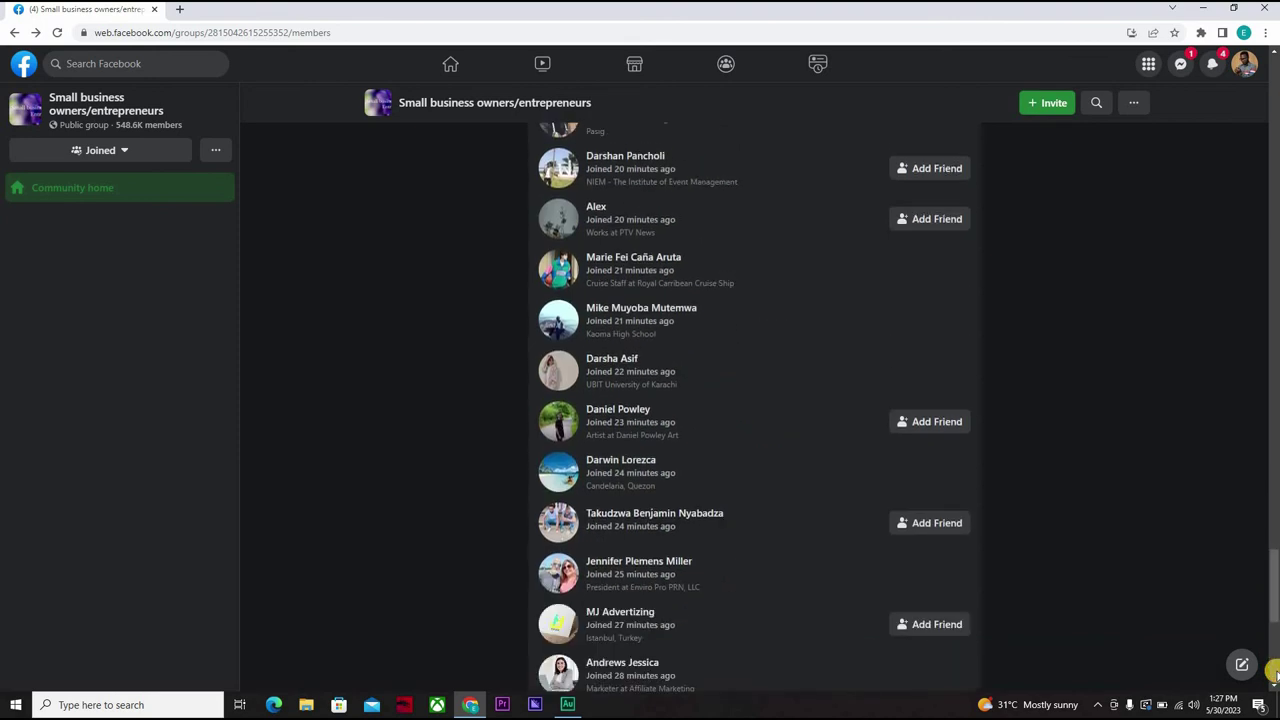